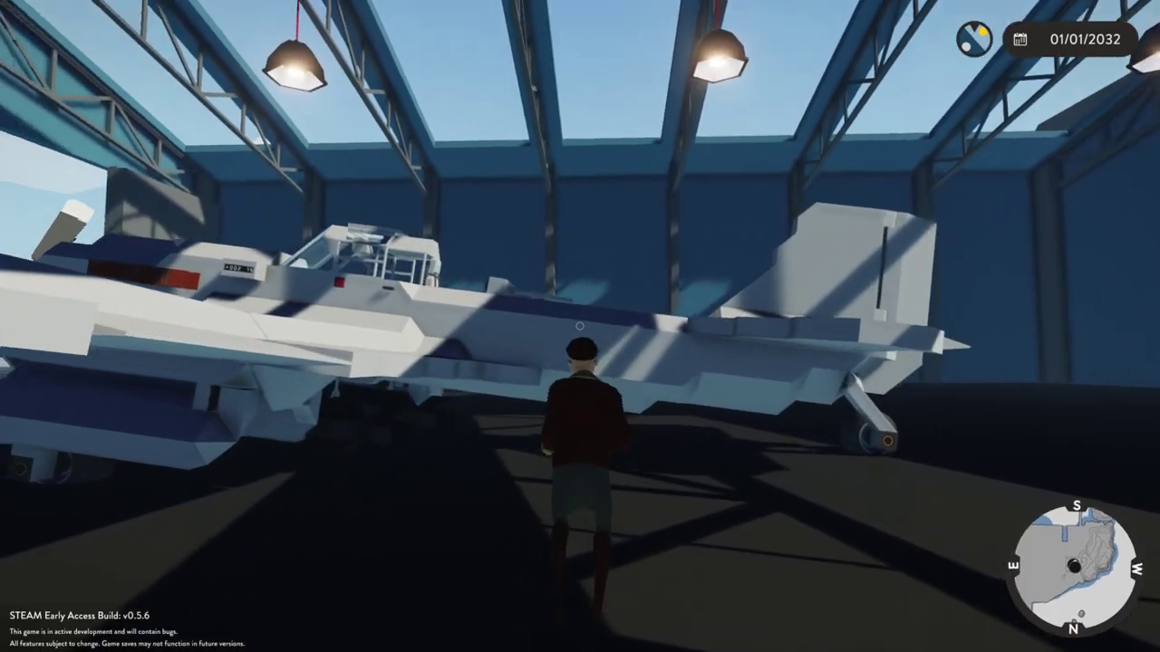
Run the character forward under the wing of the plane parked in the hangar
key(w)
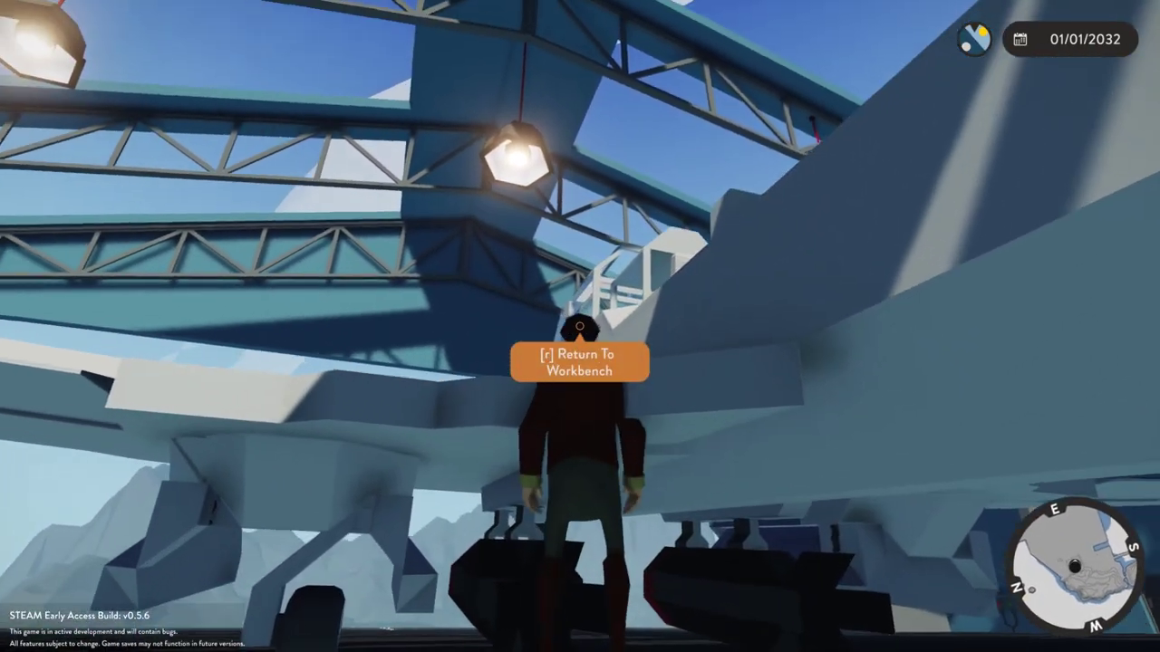
Climb onto the wing and sit down in the plane's pilot seat
key(s)
key(w)
key(w)
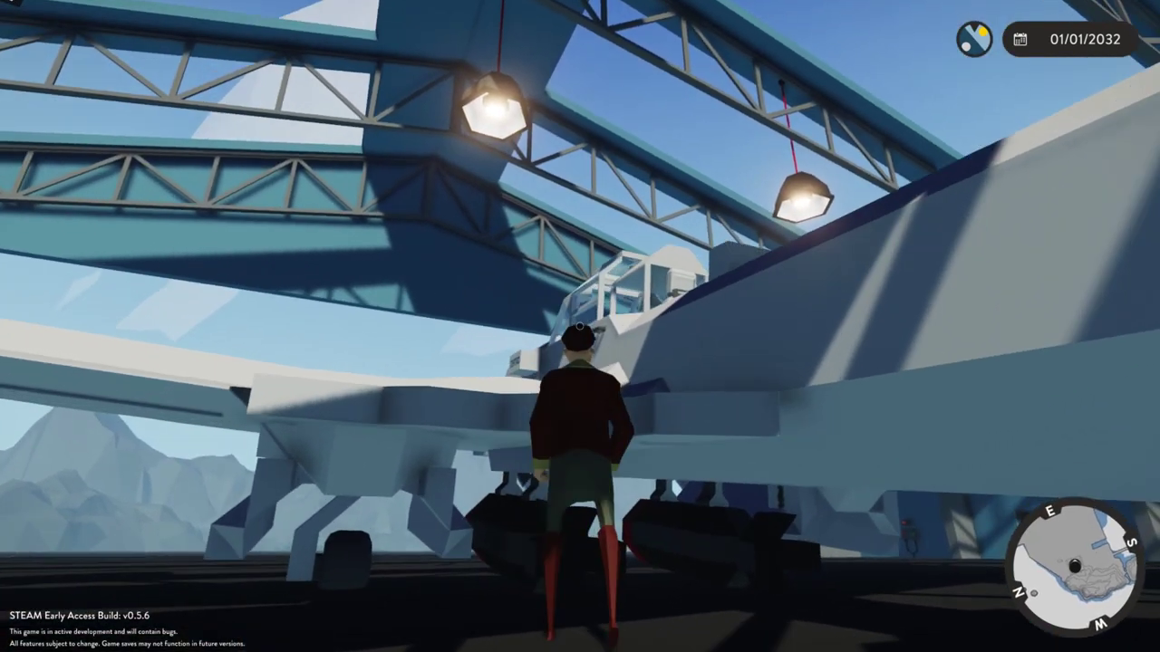
key(w)
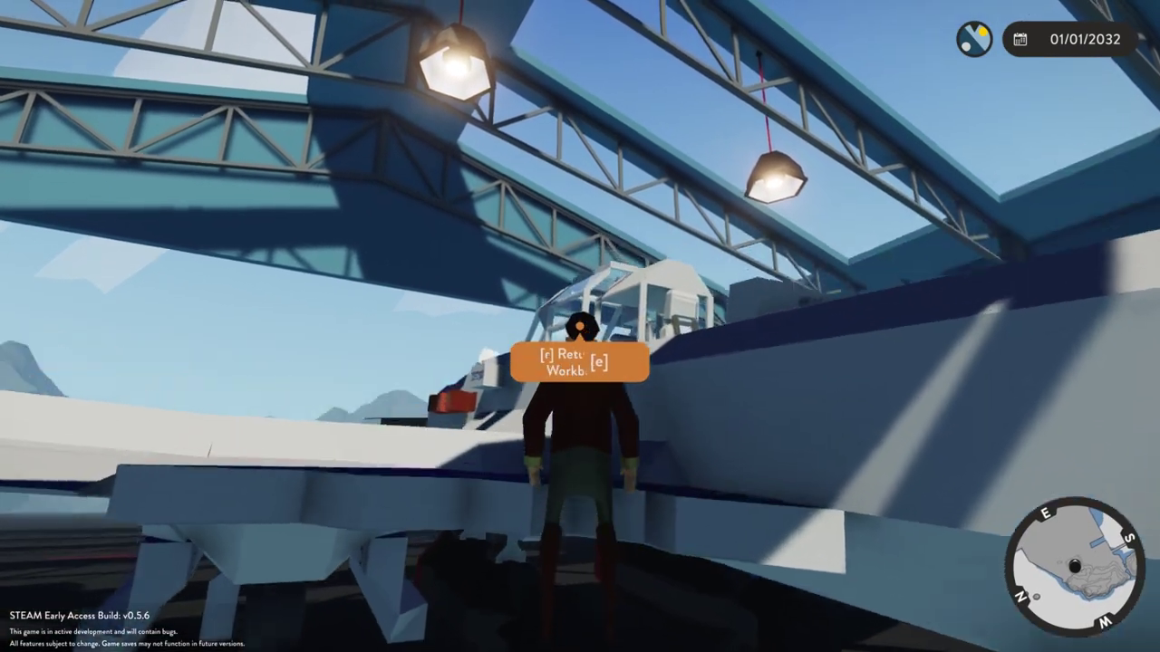
key(w)
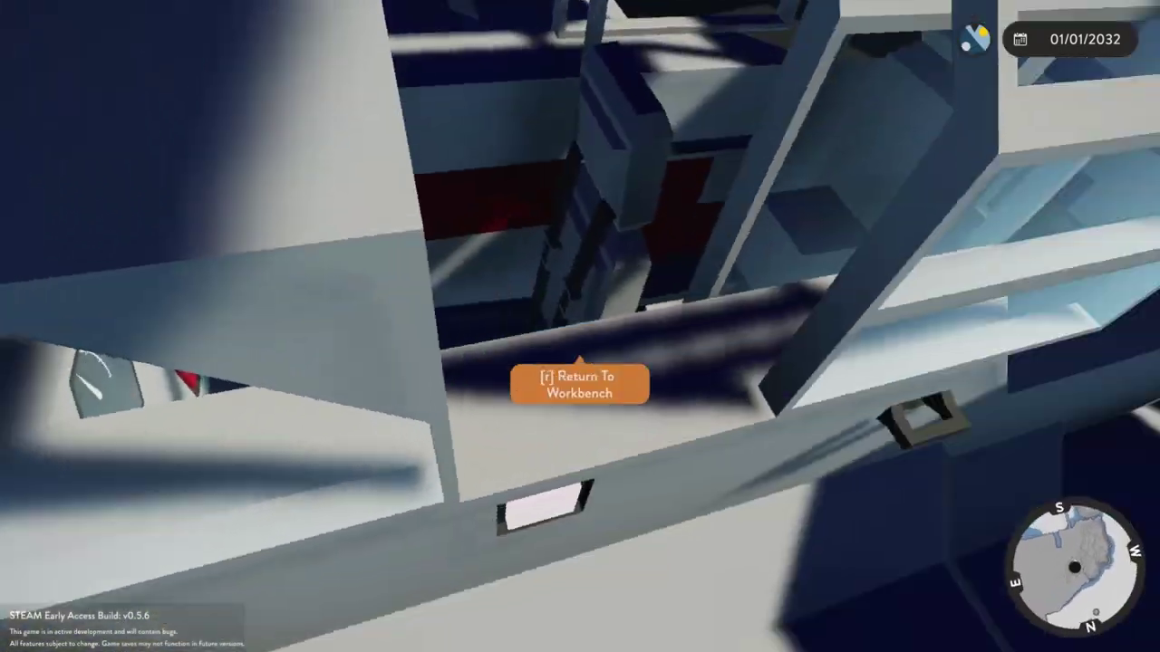
key(f)
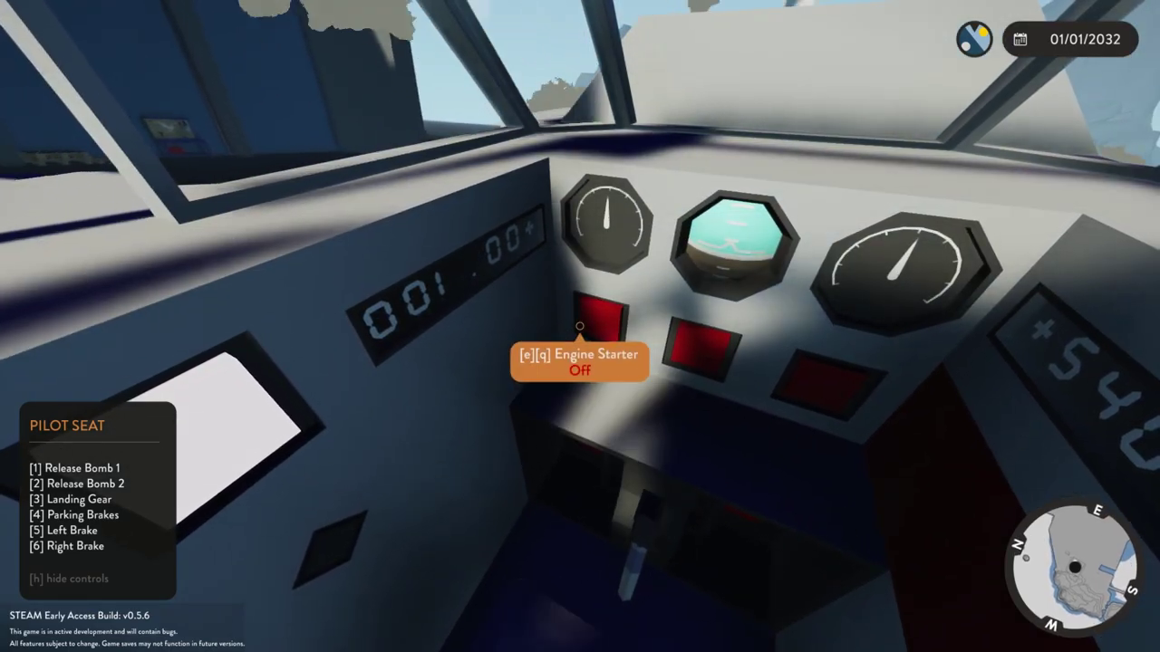
View the plane from the external camera and override the time of day to 05:01
key(v)
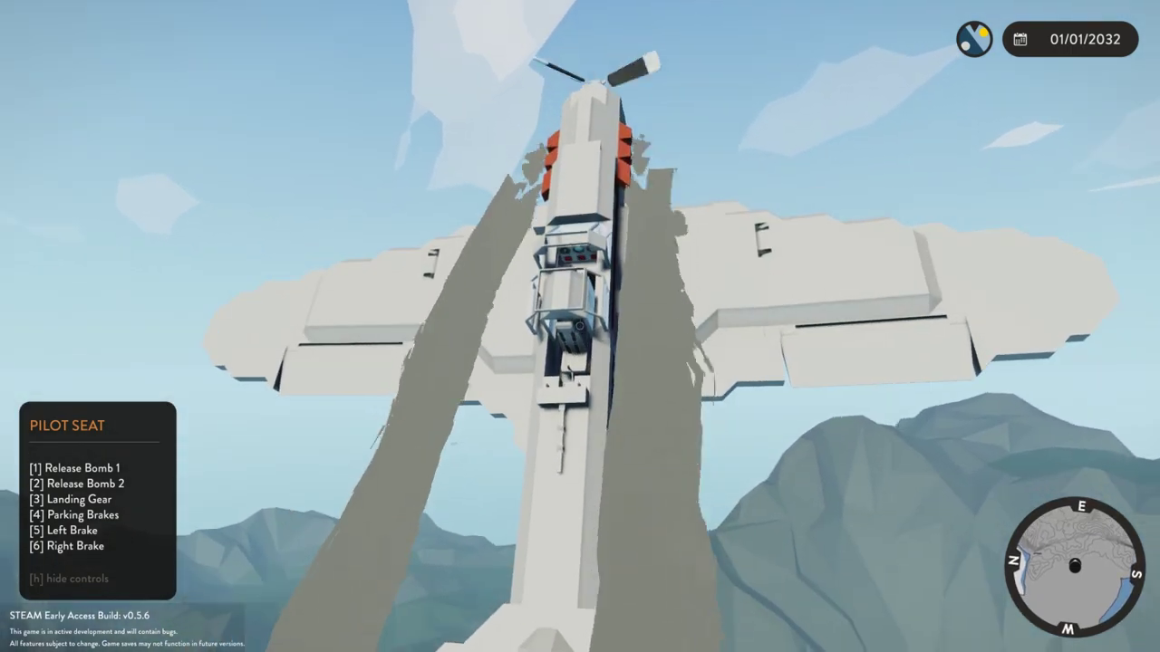
key(Escape)
click(650, 221)
drag(636, 233, 541, 243)
key(Escape)
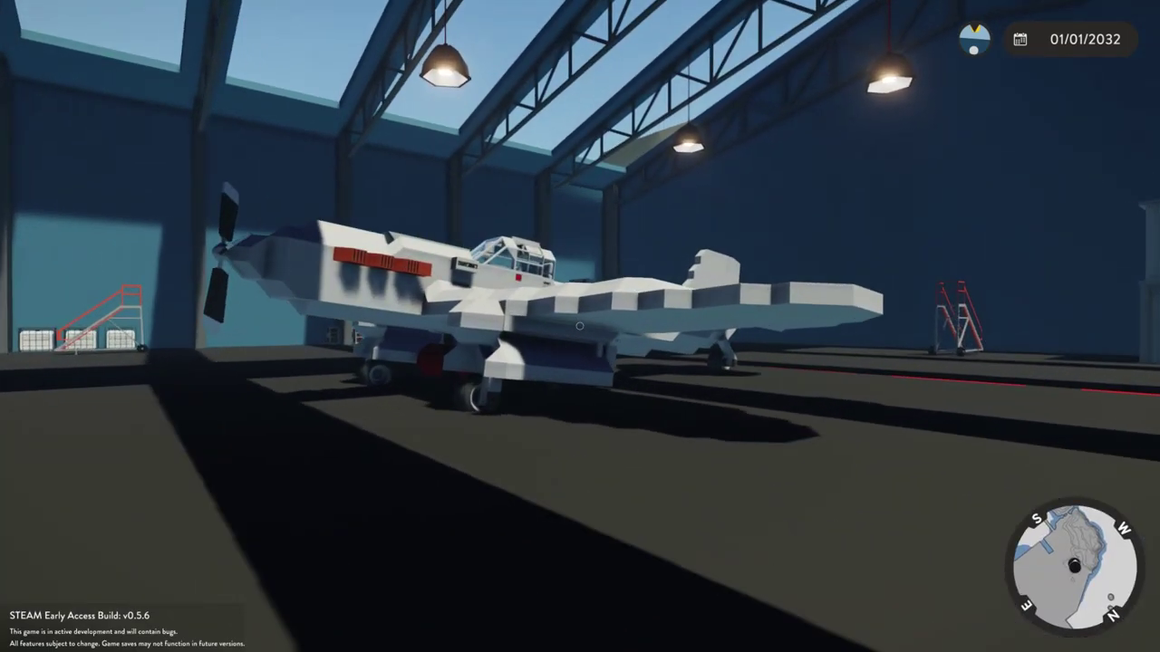
Return to the workbench, start a new vehicle and confirm clearing the old plane
key(e)
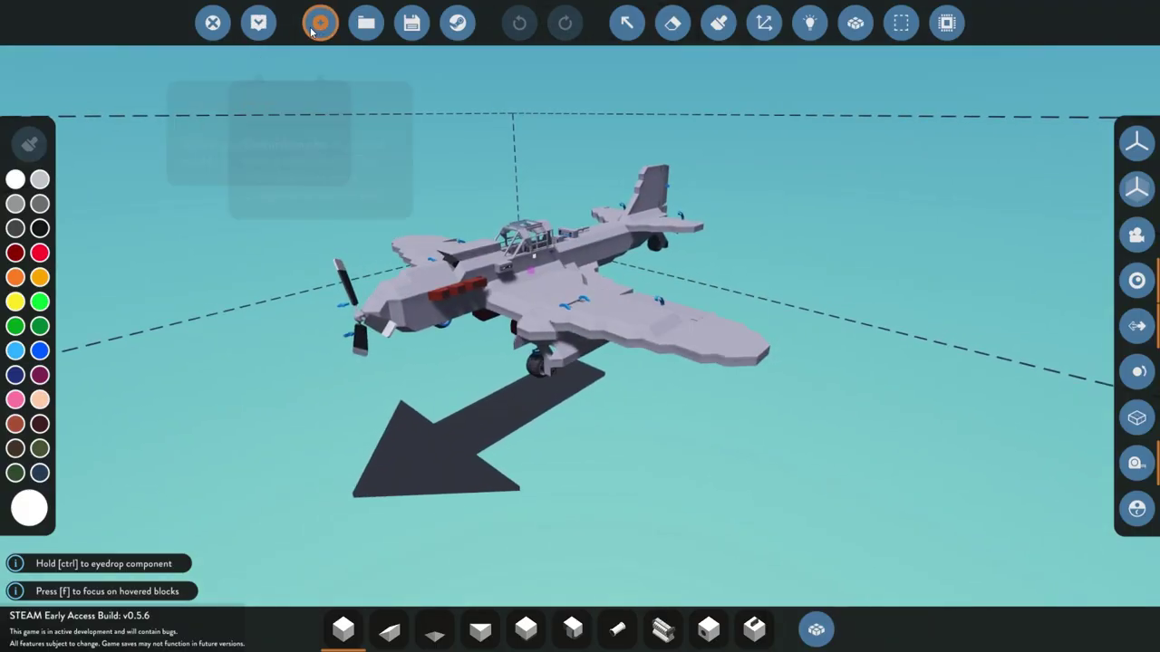
click(319, 23)
click(627, 409)
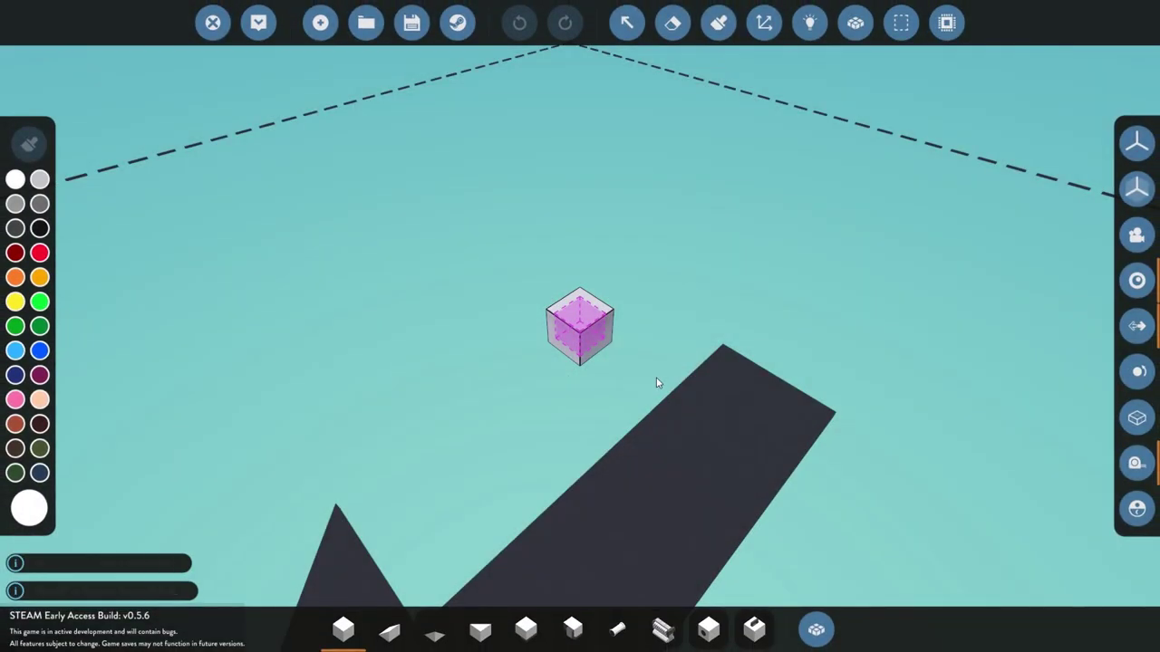
scroll(657, 383, down, 5)
scroll(657, 382, up, 5)
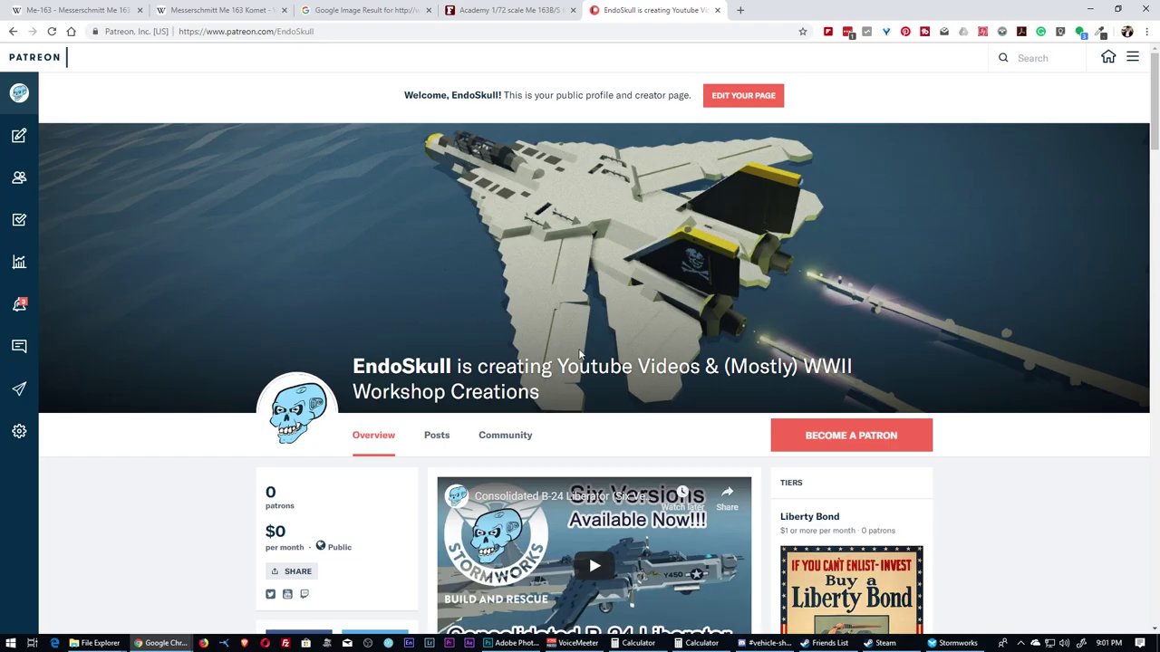
scroll(580, 353, down, 4)
scroll(333, 158, up, 4)
Scroll the Patreon page down to the next-build poll listing Messerschmitt Me 163 Komet first
scroll(275, 473, down, 3)
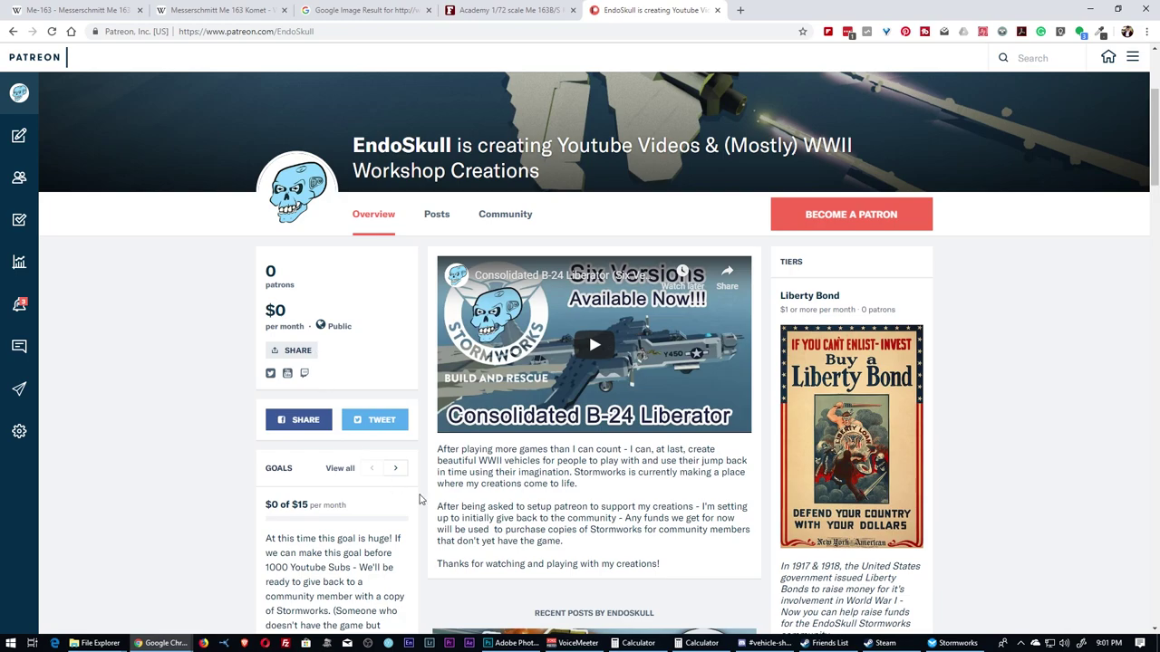
scroll(691, 476, down, 8)
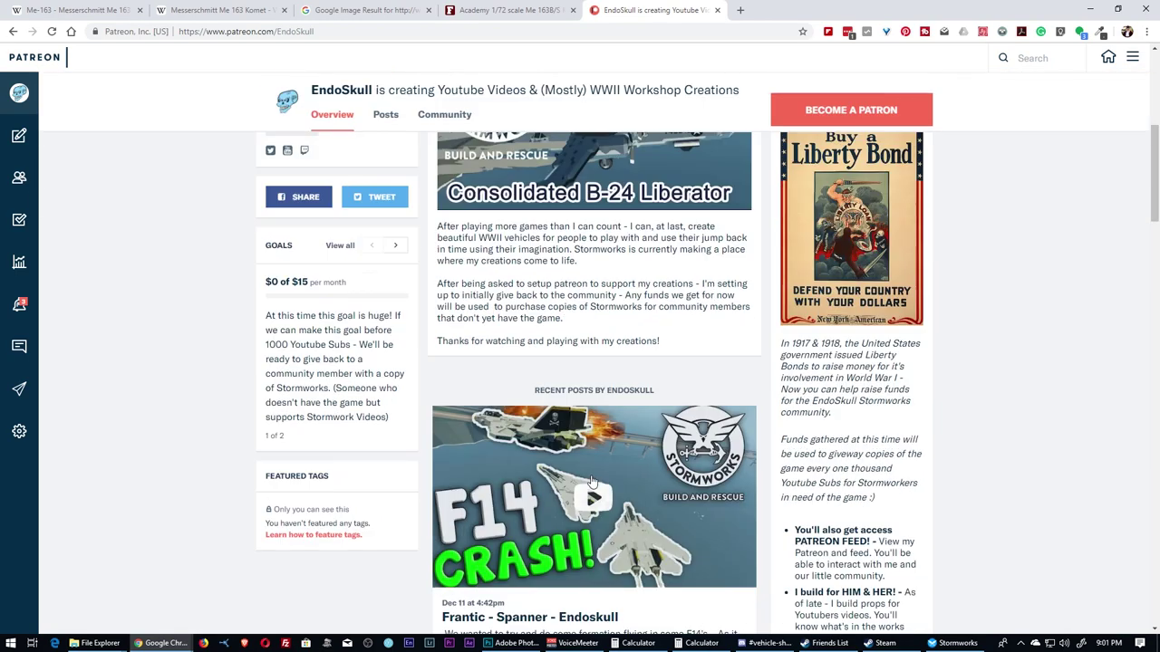
scroll(618, 467, down, 10)
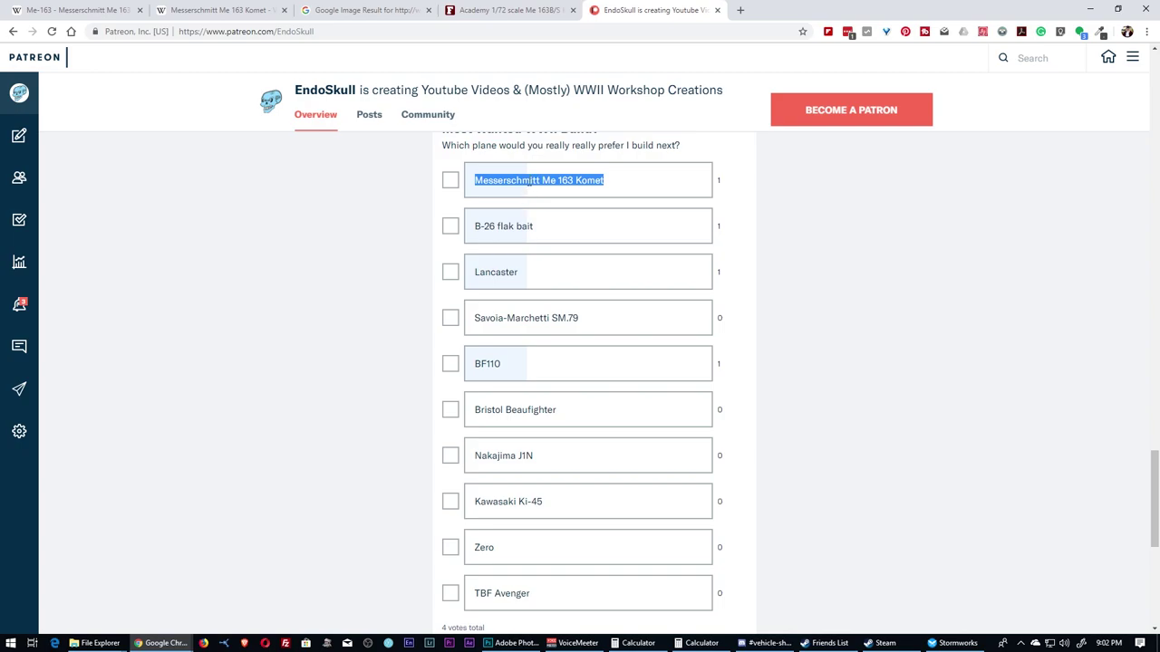
Search Google for 'Messerschmitt Me 163 Komet' and show only image results
right_click(529, 182)
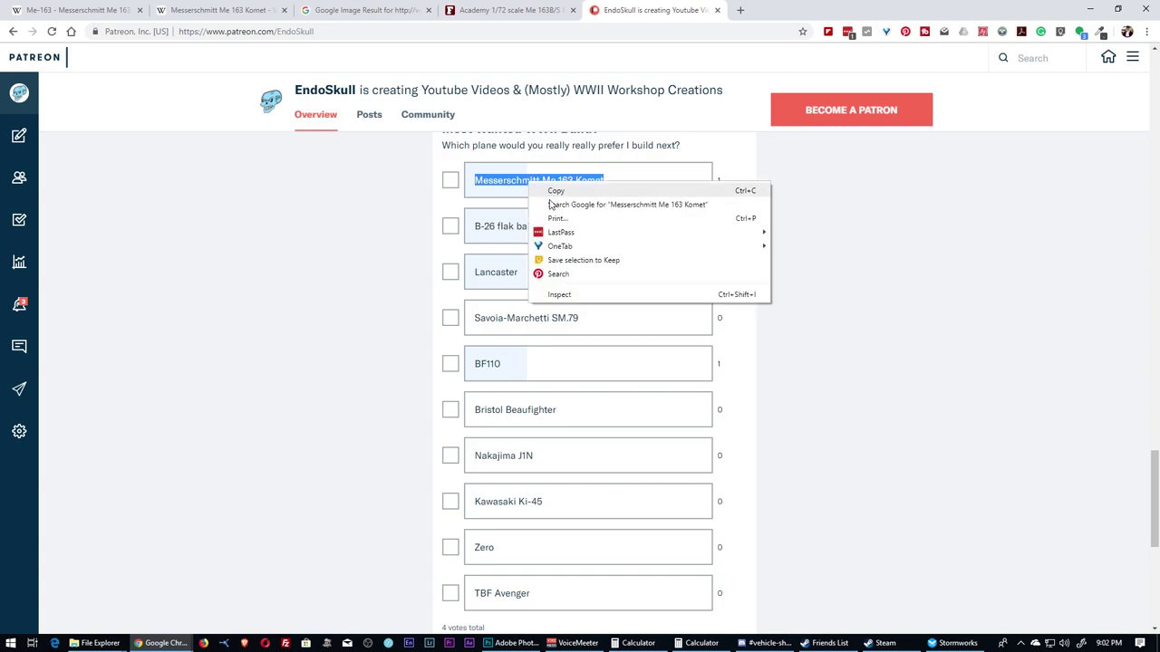
click(555, 207)
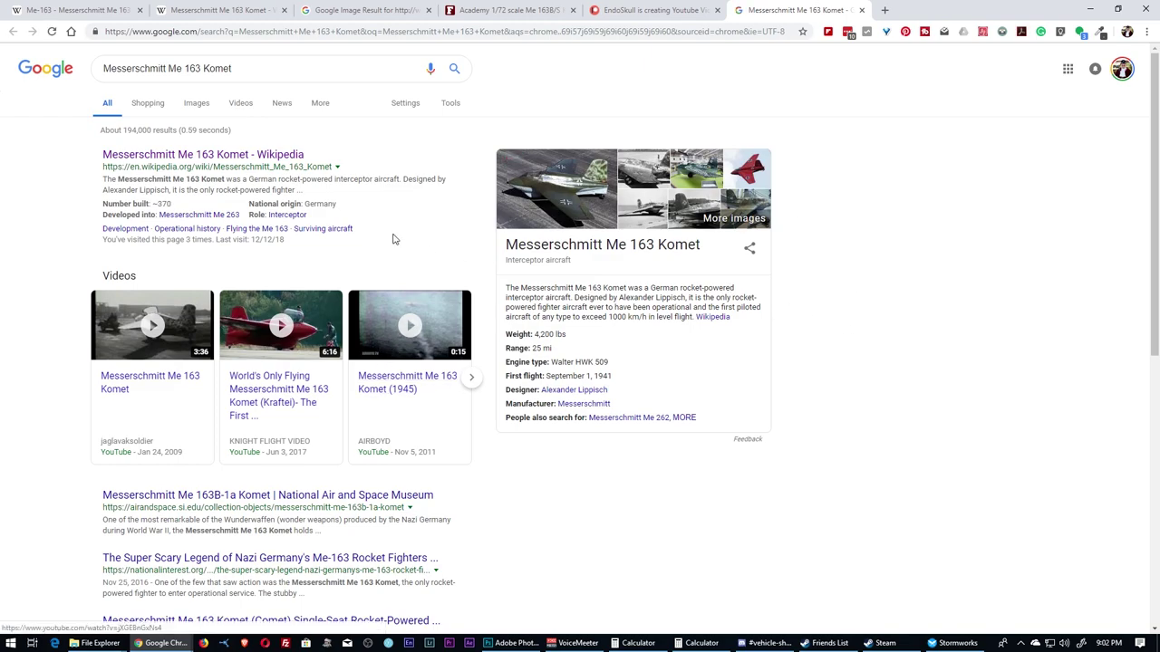
click(195, 103)
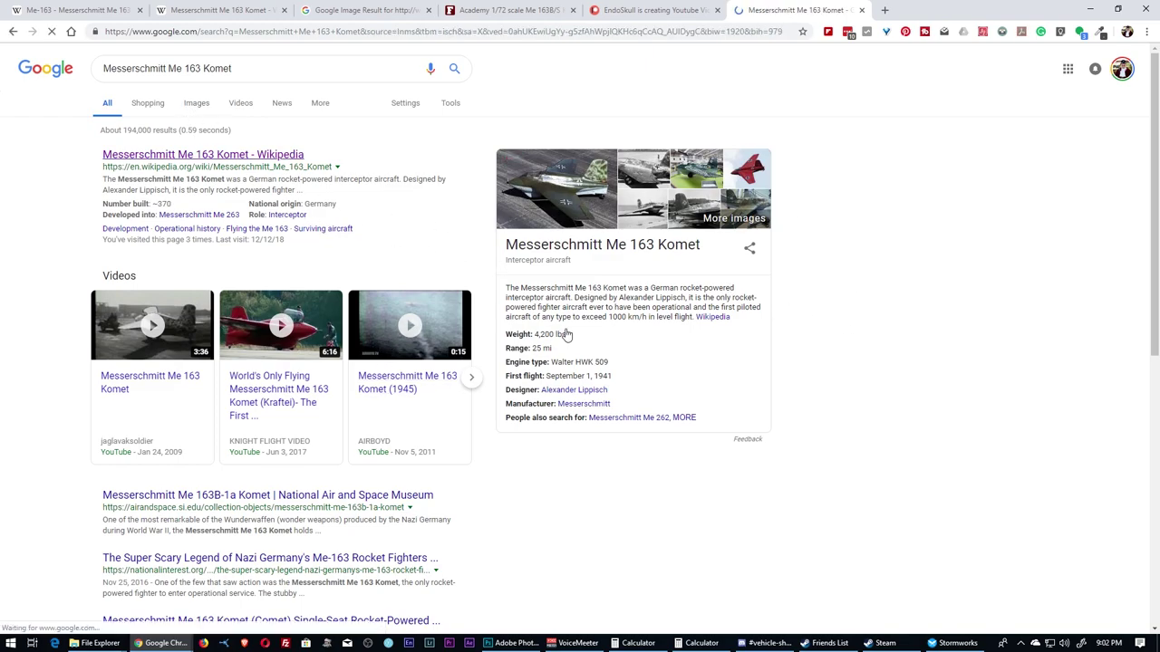
scroll(631, 367, down, 4)
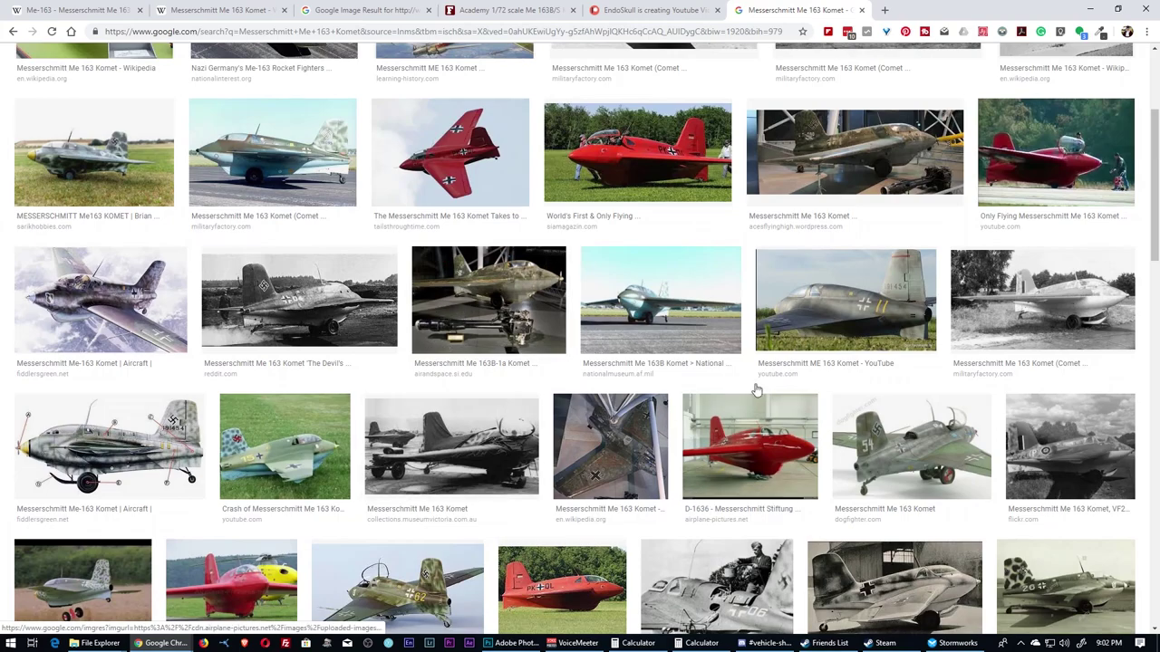
scroll(643, 450, up, 3)
scroll(643, 451, up, 1)
Refine the image search to 'Messerschmitt Me 163 Komet top'
click(242, 73)
text(tt Me 163 Komet)
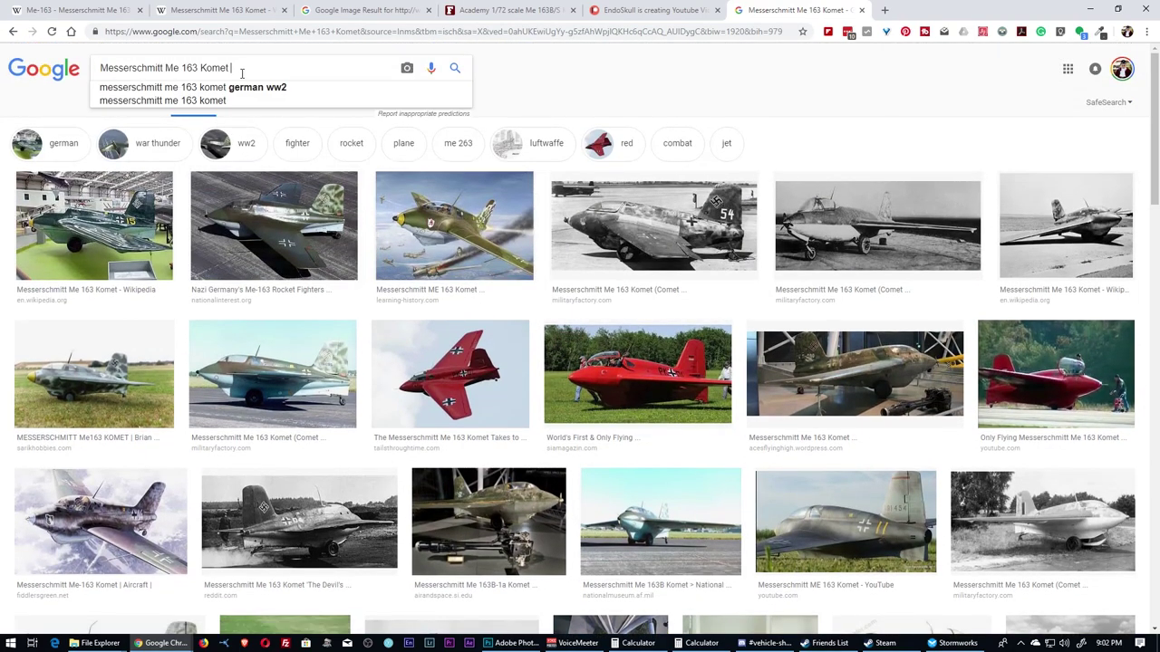
text(op)
key(Return)
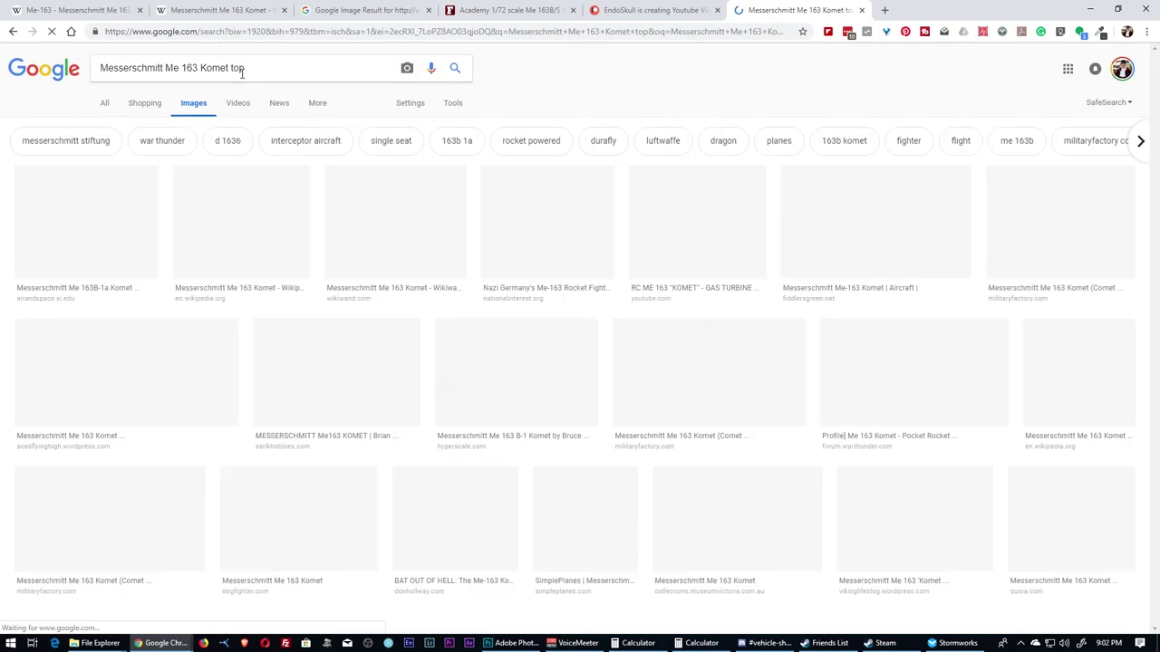
scroll(451, 308, down, 4)
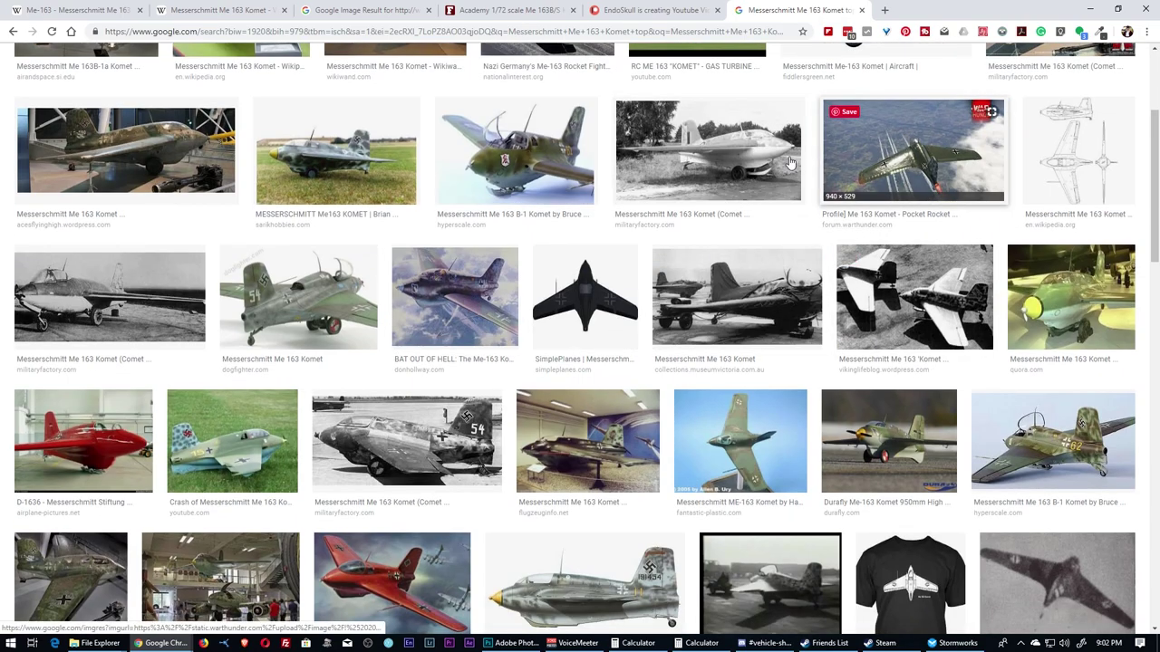
On the Wikipedia tab, reopen the Me 163B three-view drawing and check the Komet specifications
click(78, 9)
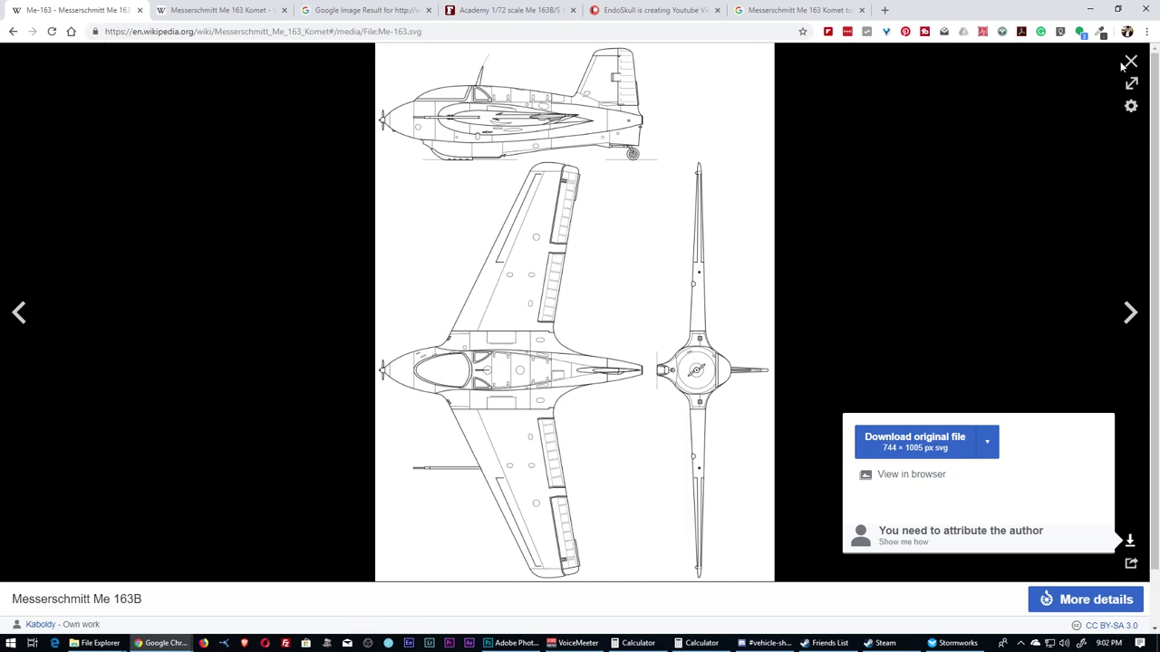
click(1011, 126)
click(1130, 63)
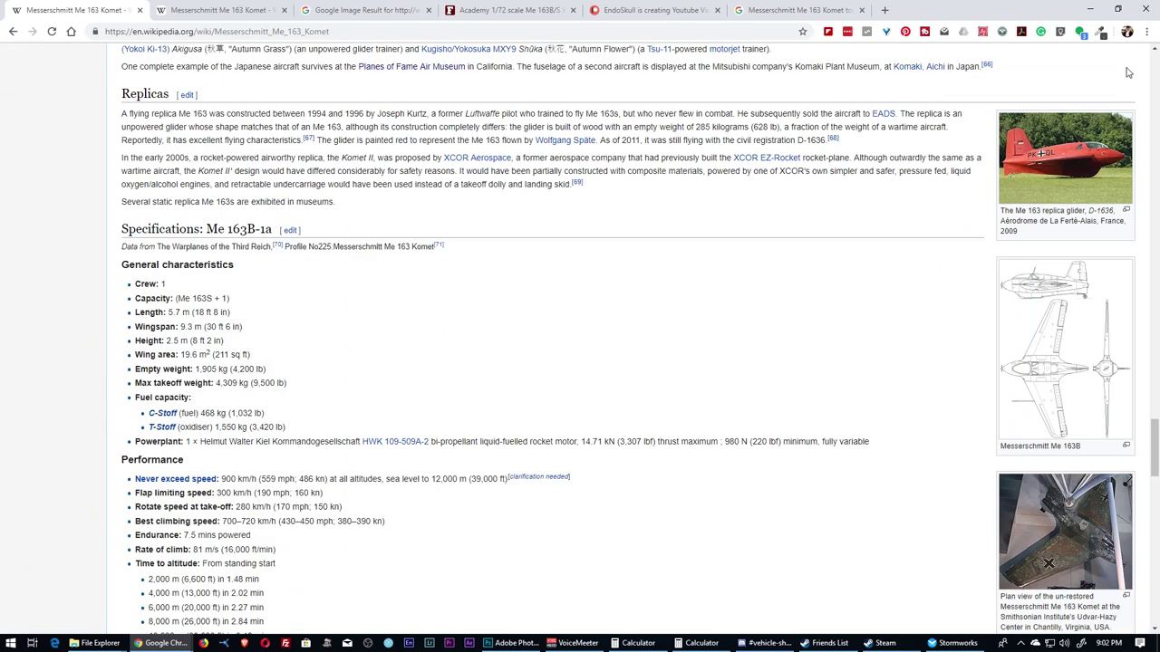
scroll(794, 246, down, 3)
scroll(992, 249, up, 3)
click(1002, 368)
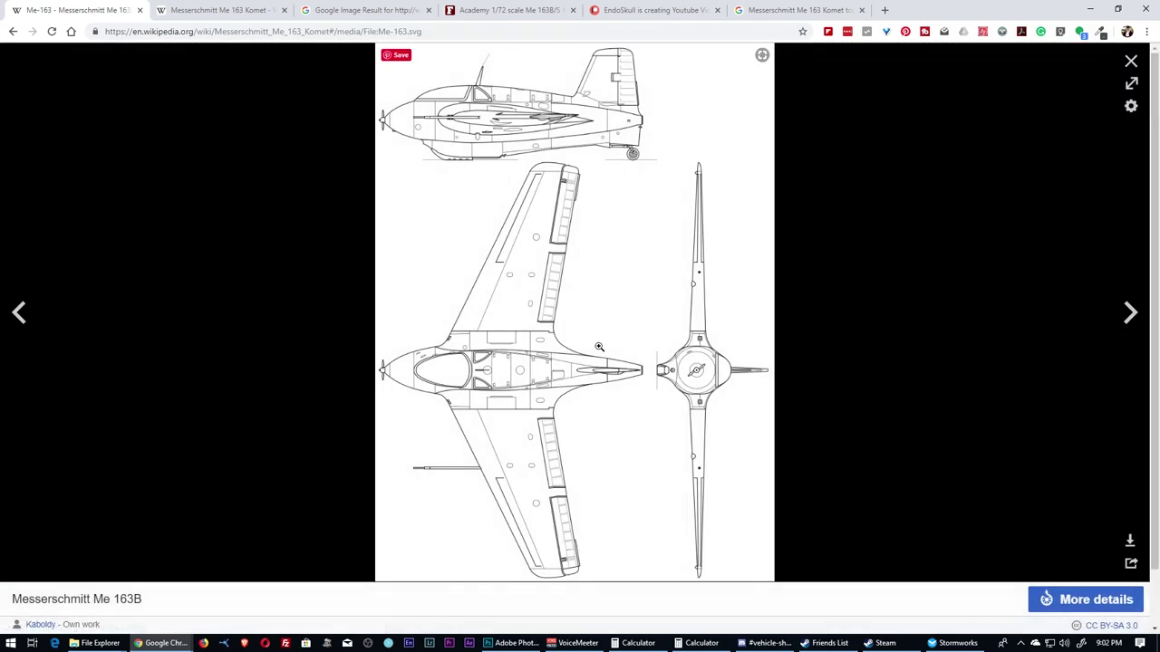
click(198, 7)
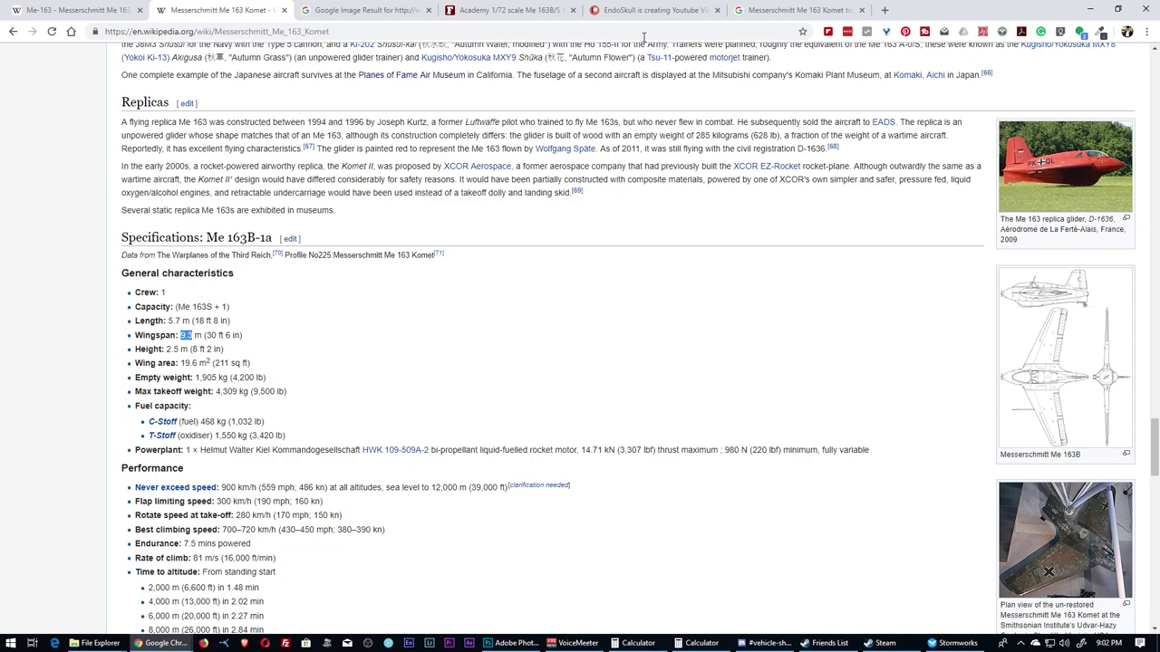
Browse more Google image results, then return to the Wikipedia drawing tab
click(777, 10)
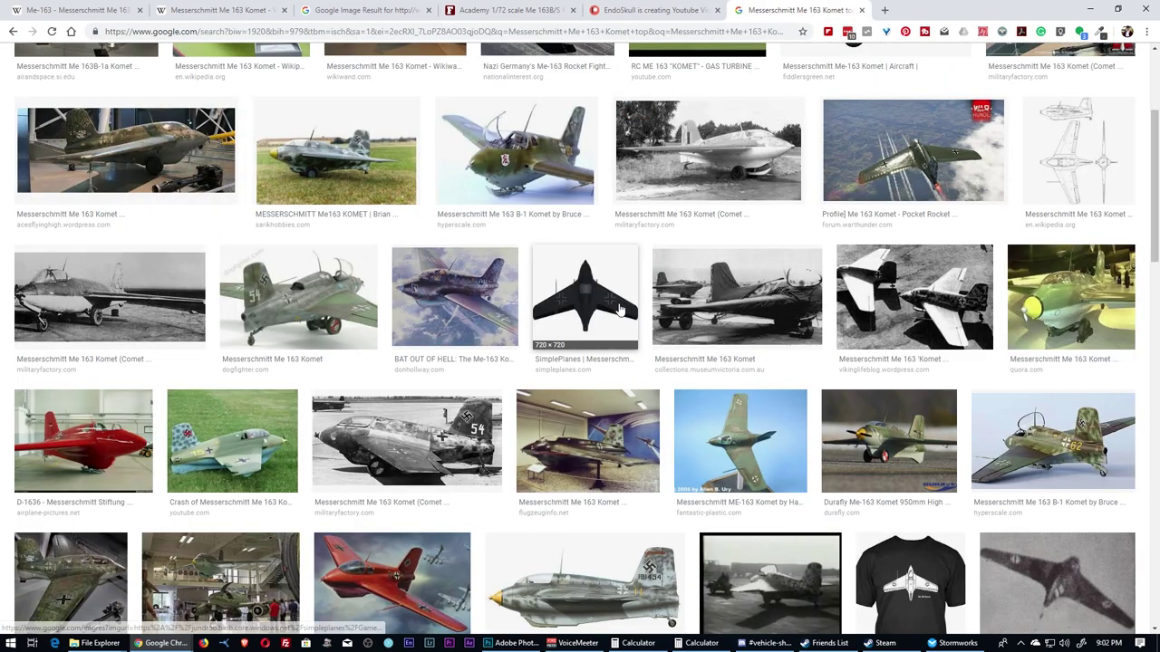
scroll(600, 312, down, 5)
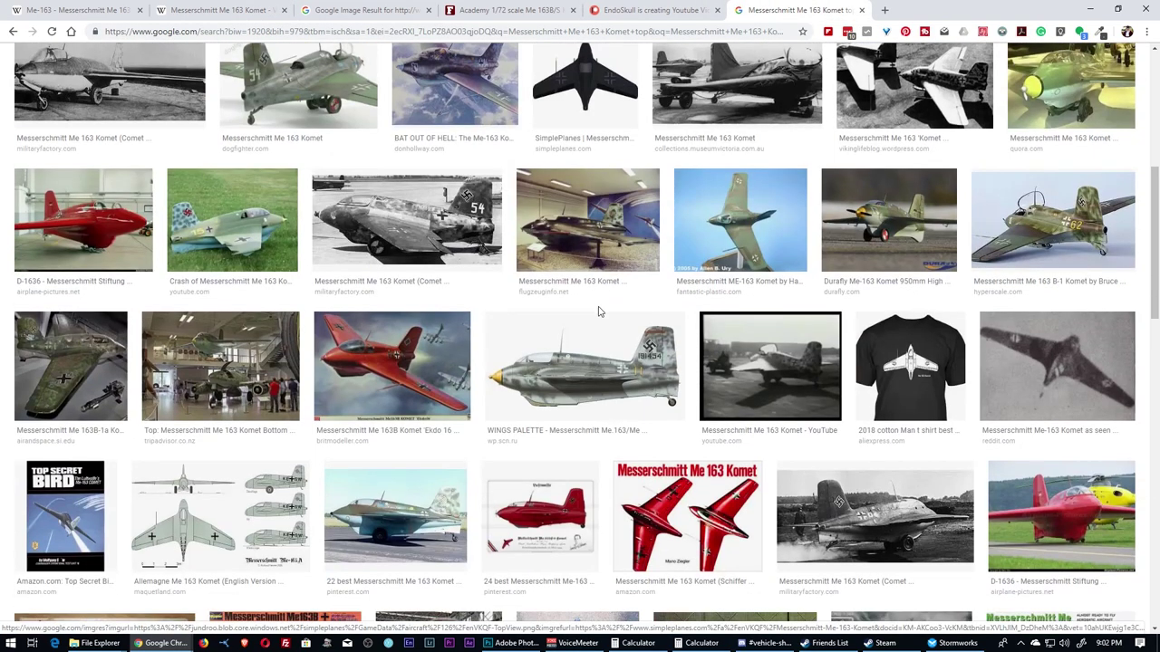
scroll(603, 314, down, 3)
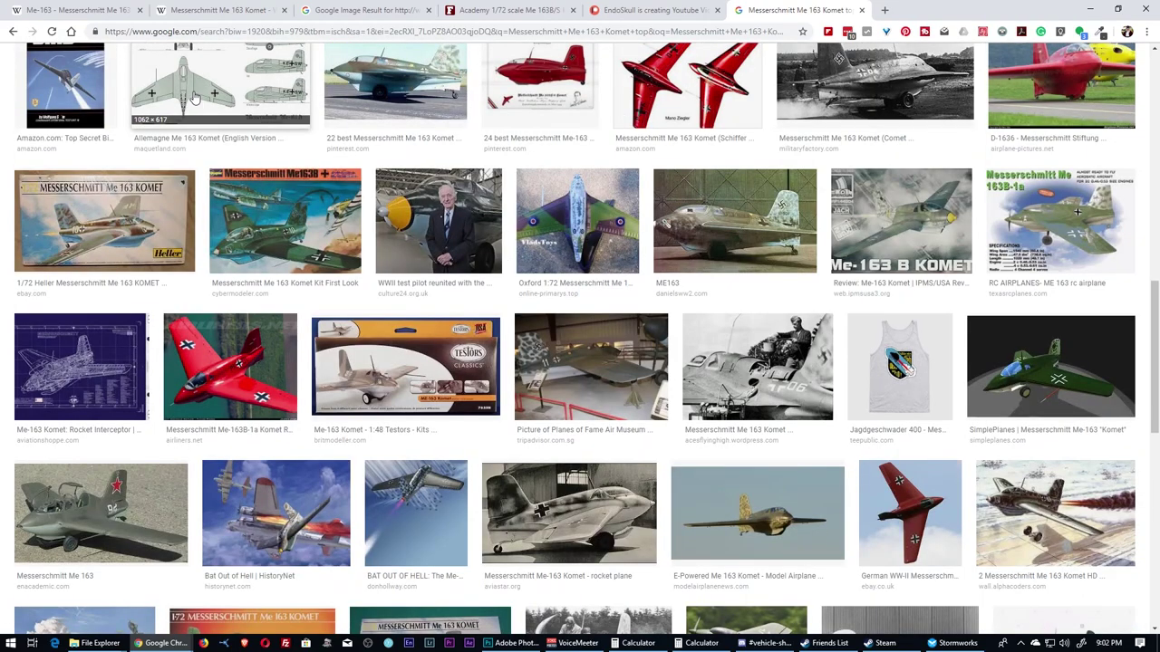
scroll(231, 149, up, 4)
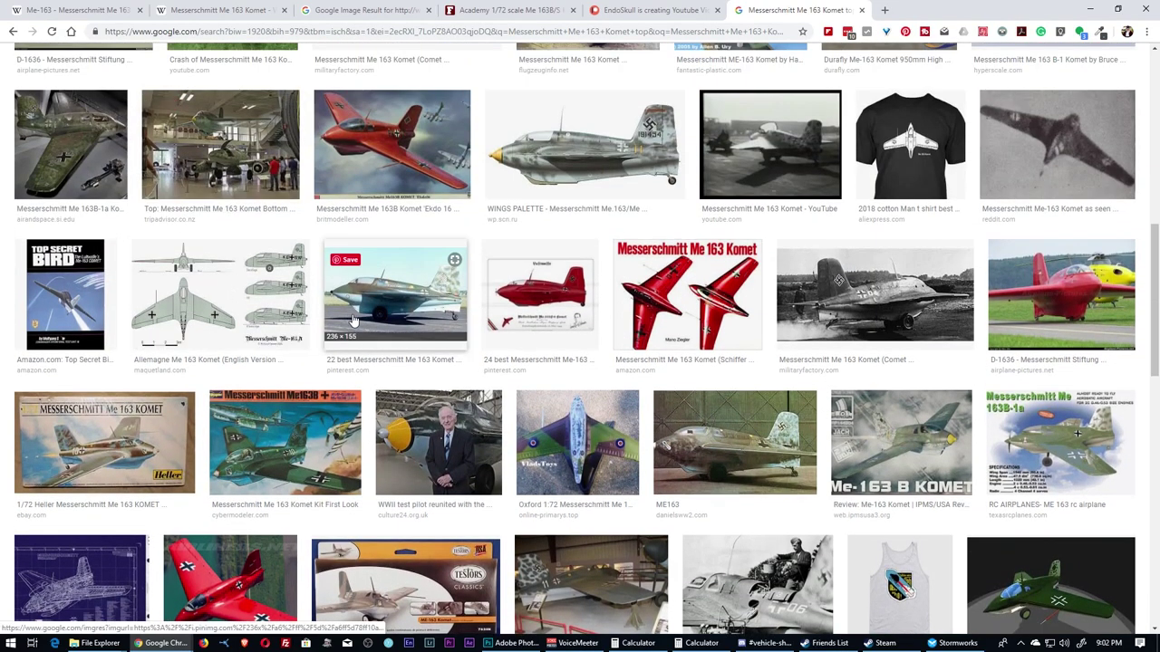
scroll(326, 299, down, 5)
scroll(340, 320, down, 3)
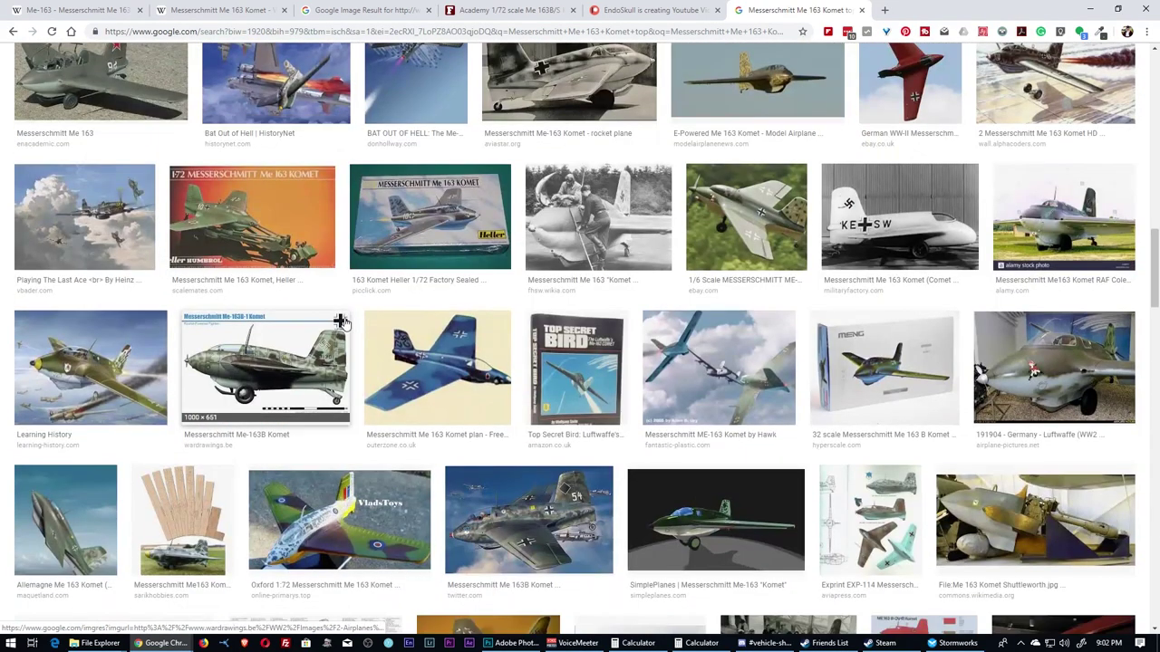
scroll(336, 318, down, 3)
scroll(613, 355, up, 15)
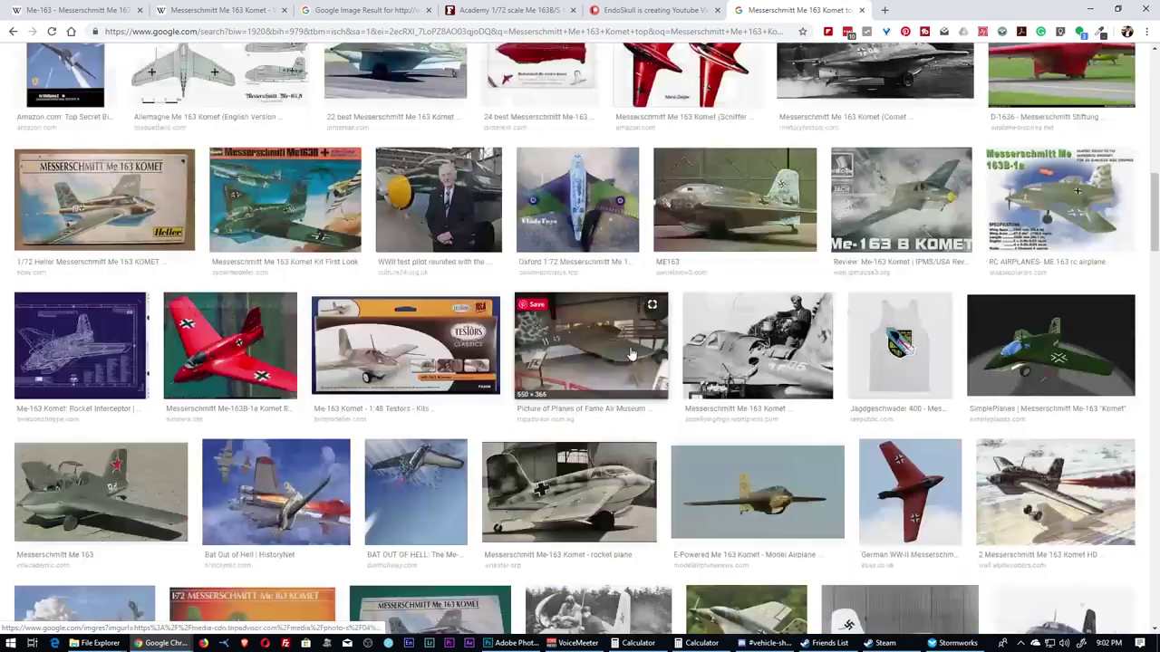
click(86, 9)
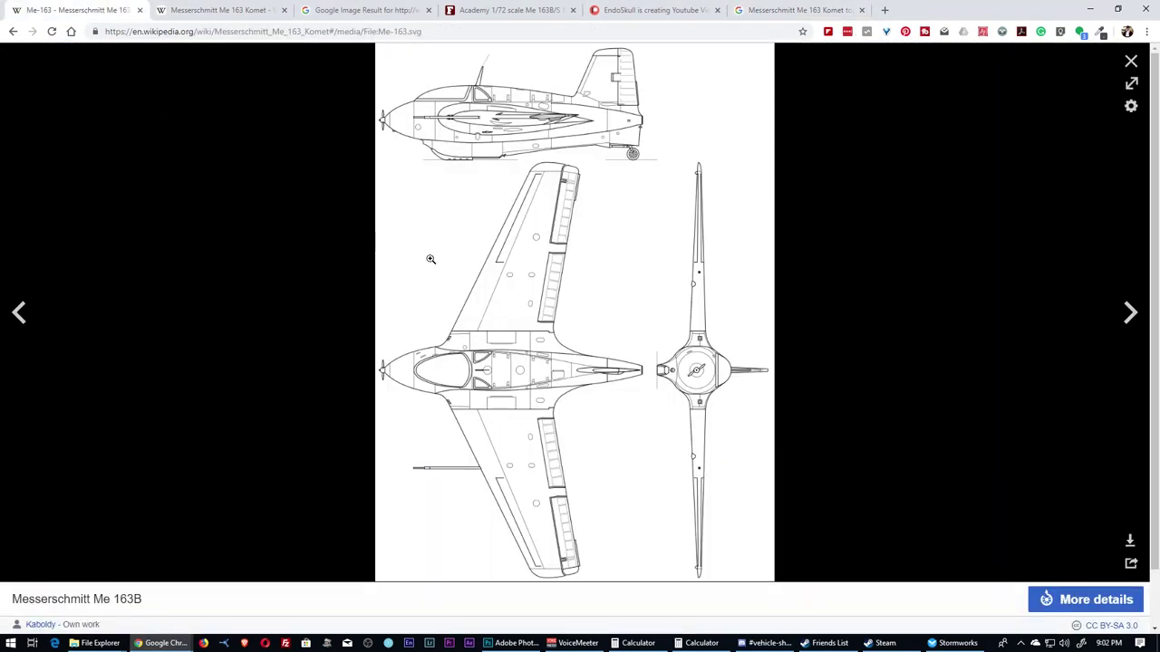
Close the enlarged image and open the Me 163B three-view drawing in the large viewer
click(1132, 62)
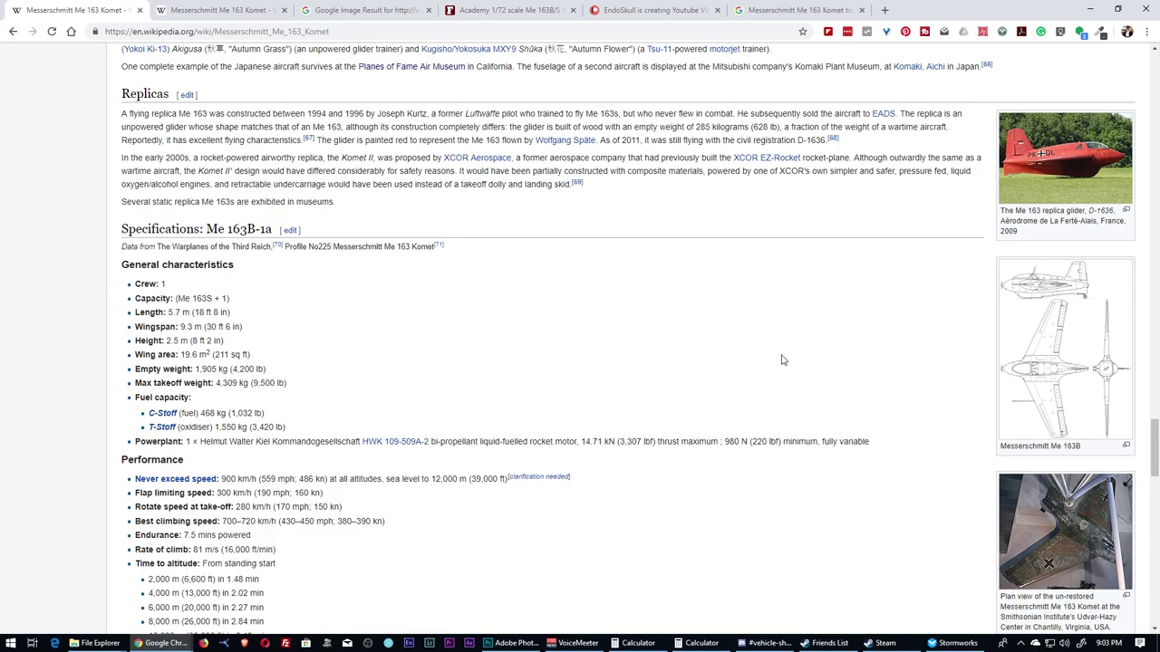
scroll(722, 377, up, 7)
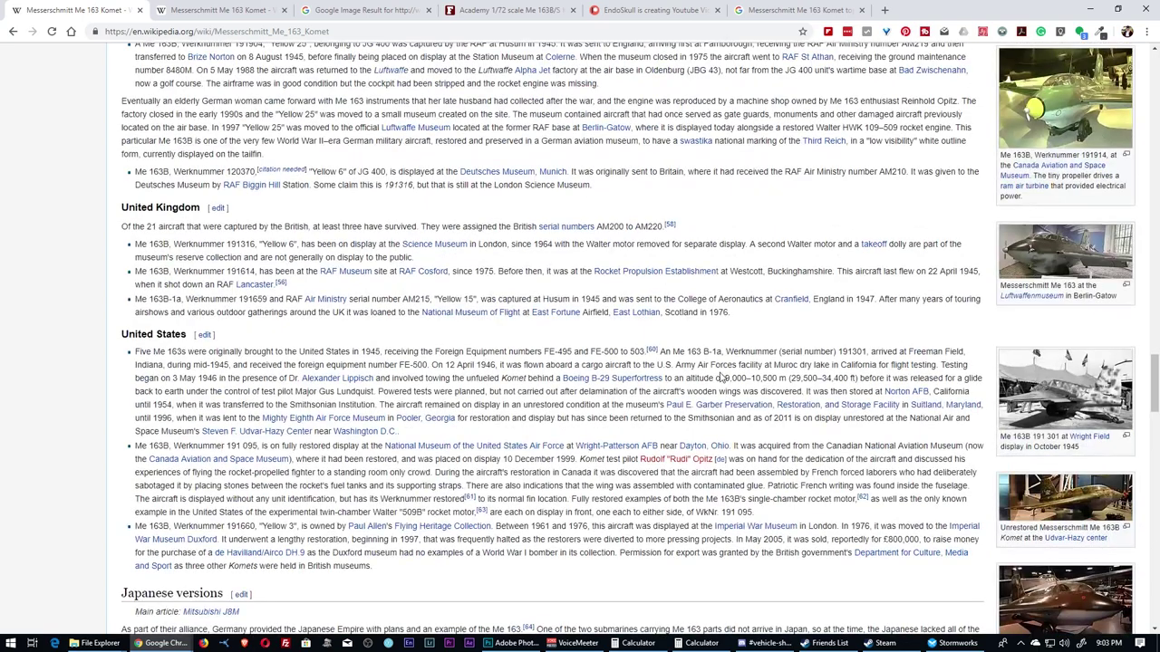
scroll(825, 349, down, 2)
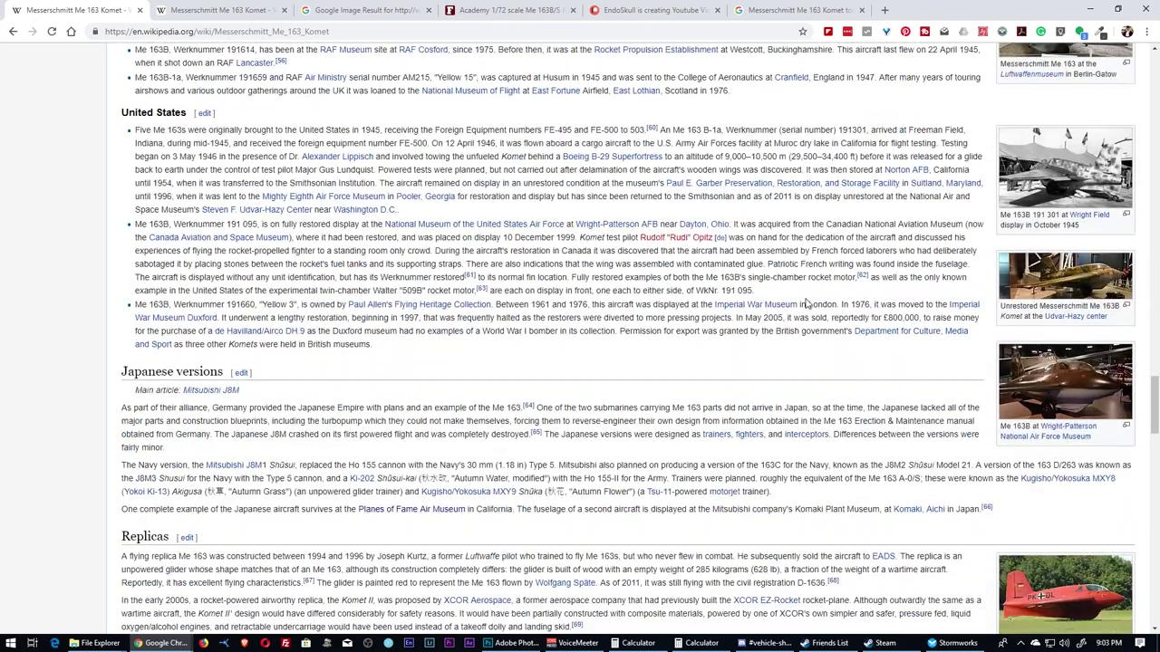
scroll(809, 304, up, 5)
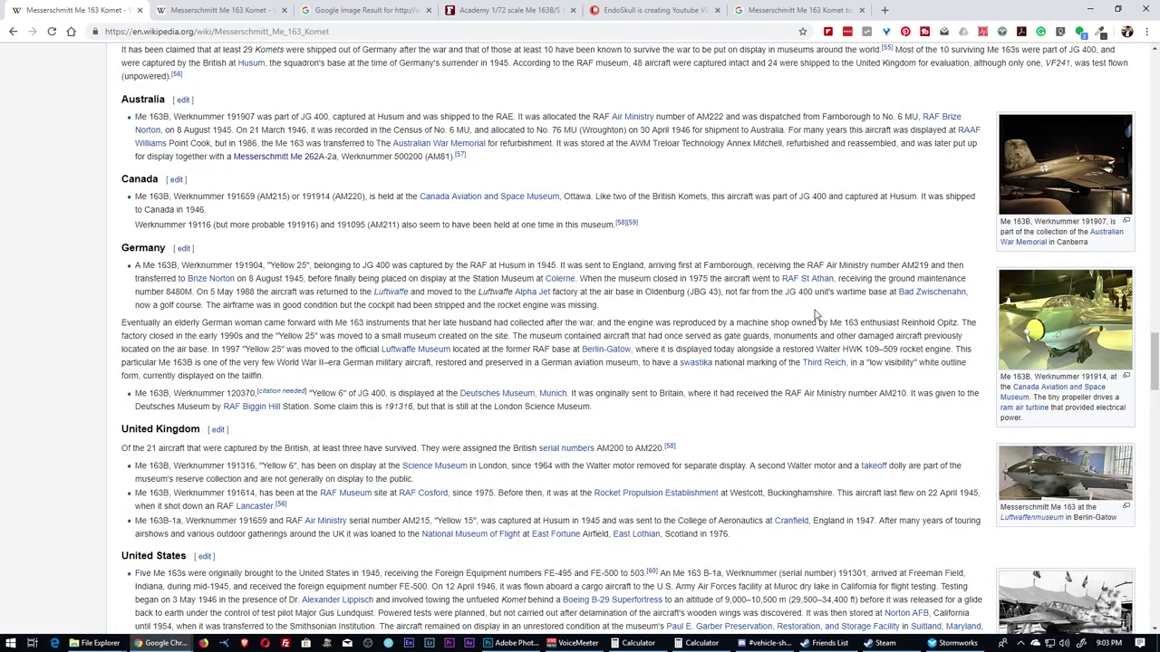
scroll(881, 292, down, 7)
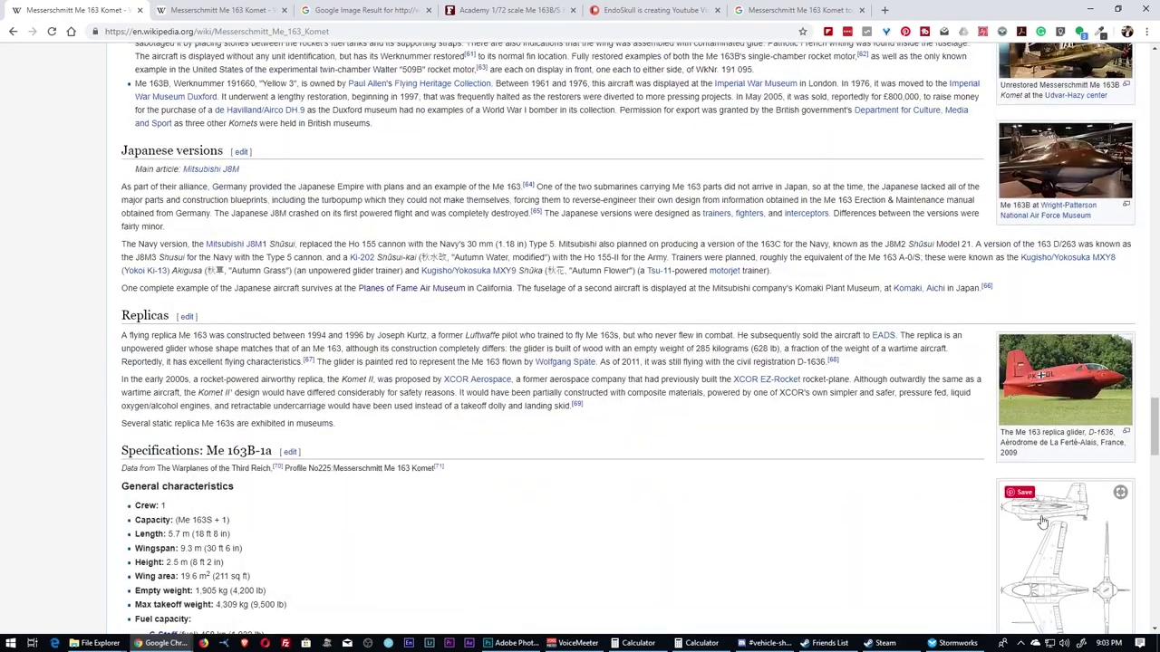
click(1042, 523)
Copy the Me 163B drawing to the clipboard and switch to Photoshop
right_click(564, 270)
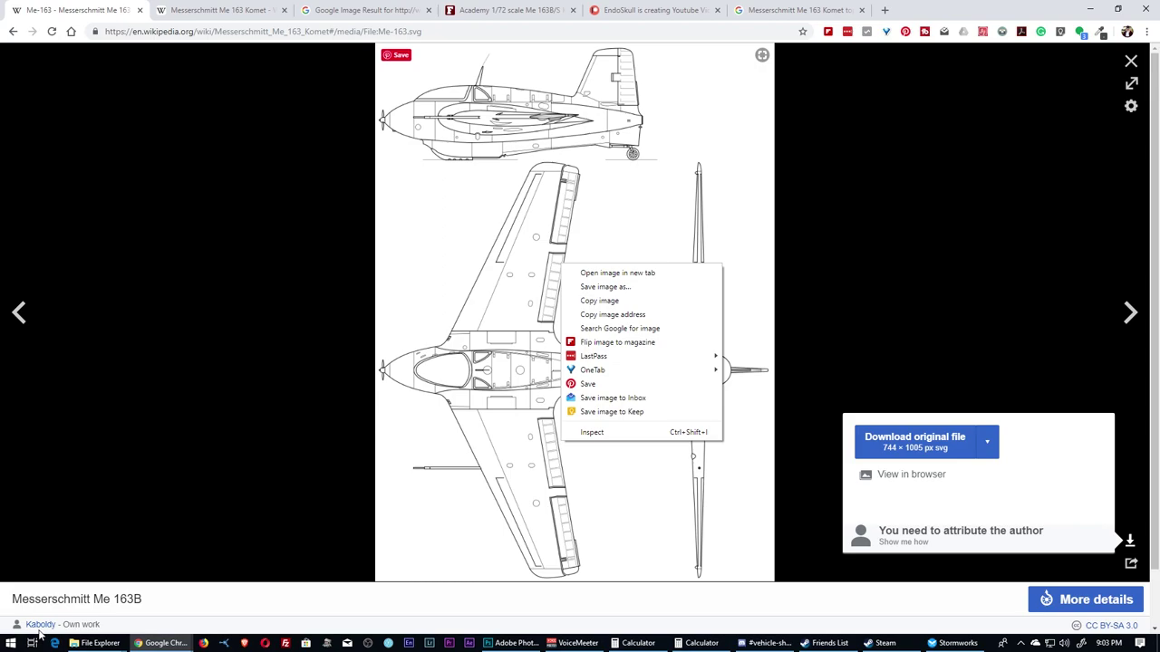
right_click(467, 394)
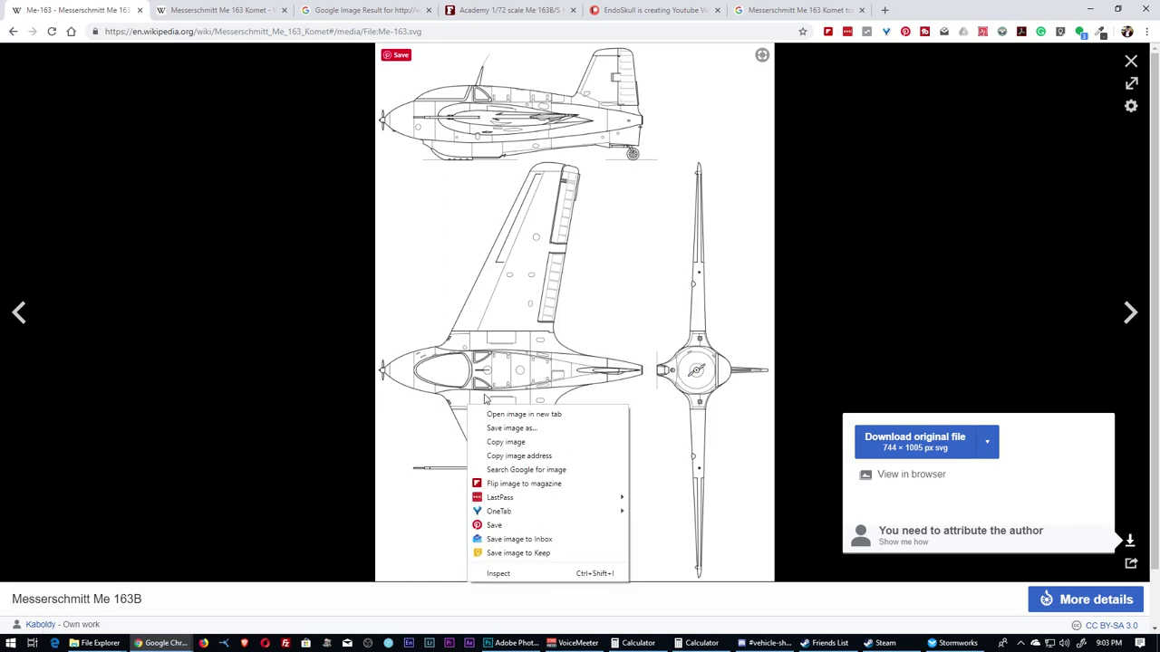
click(516, 441)
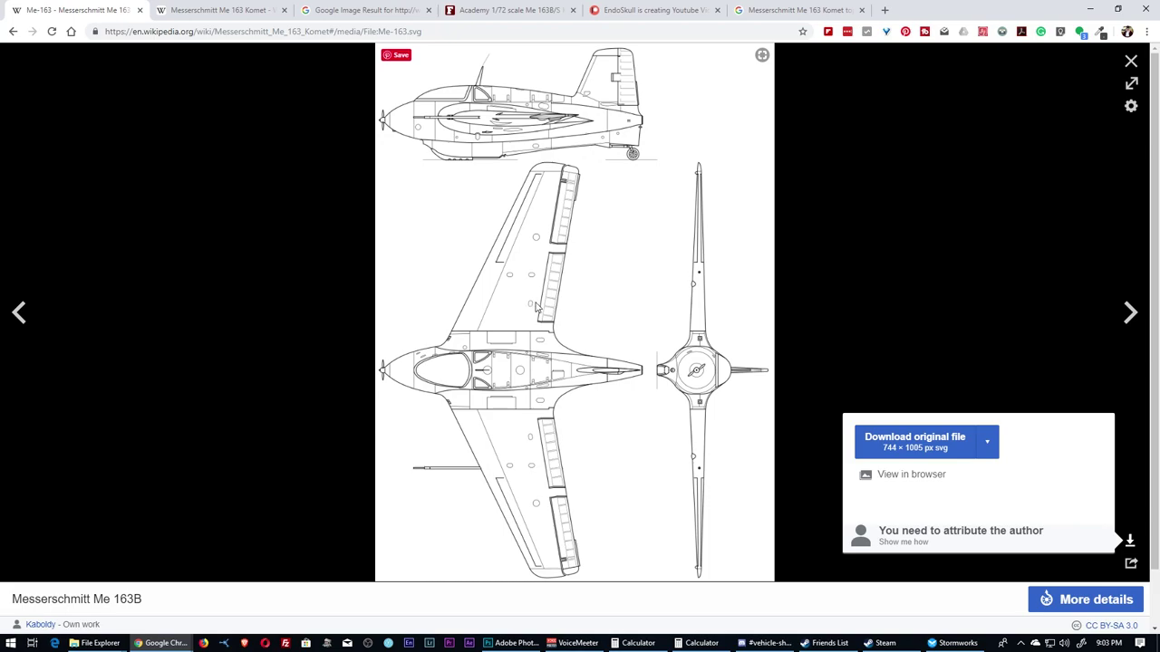
scroll(703, 480, down, 2)
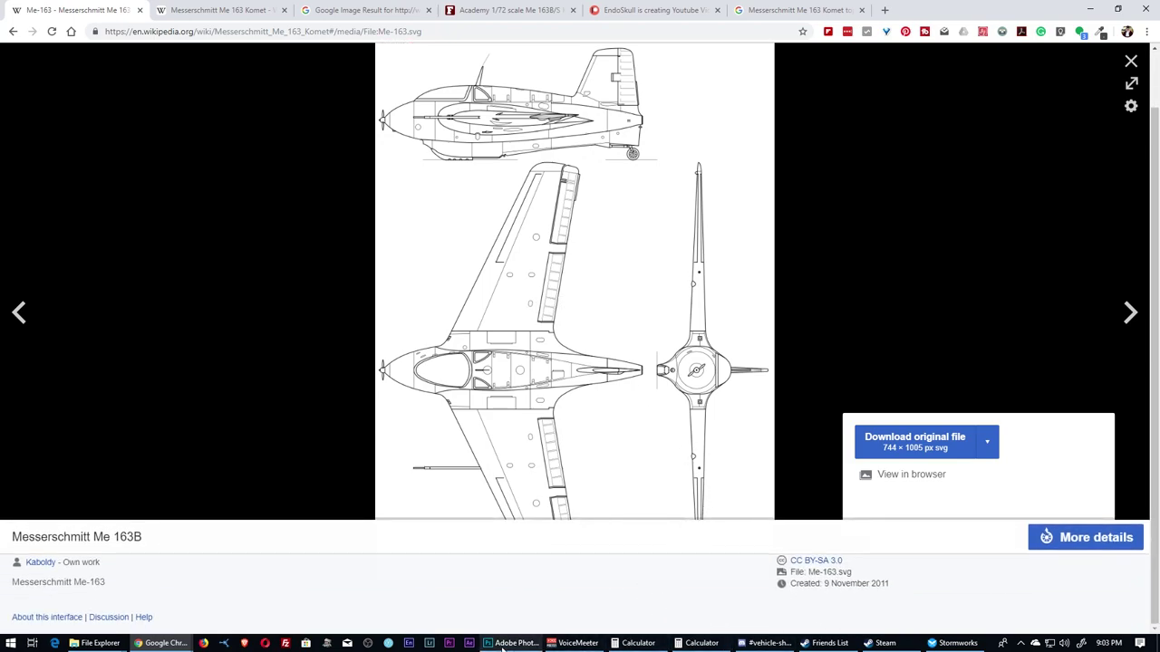
mouse_move(503, 645)
click(510, 594)
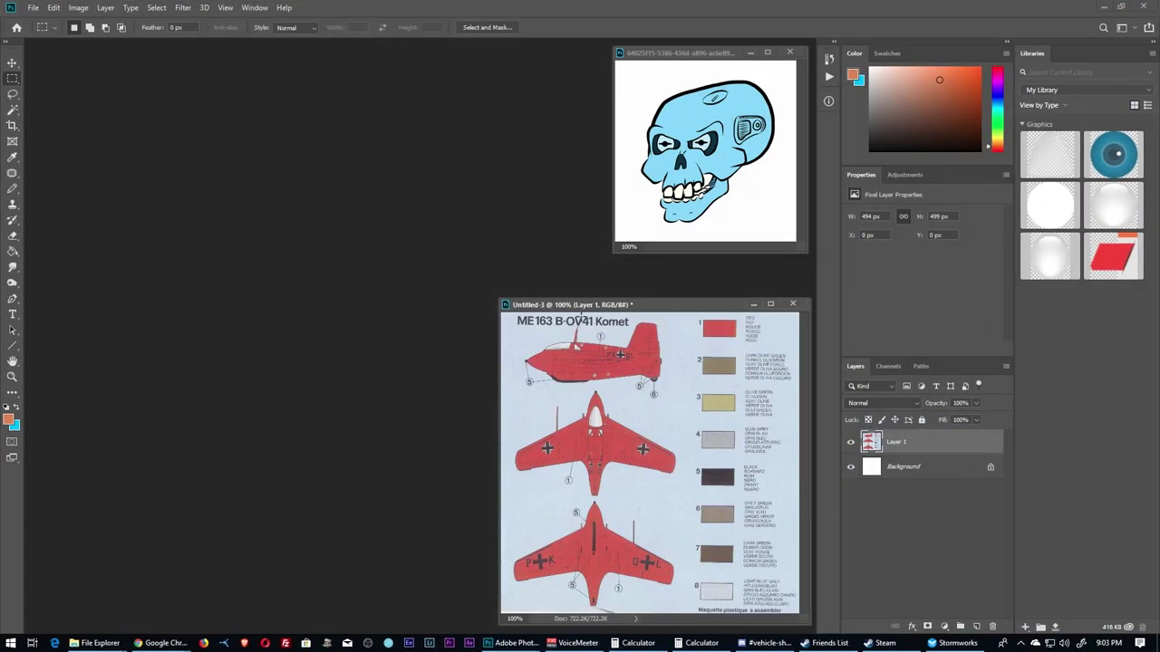
Move the colour-scheme window aside and create a new 800×1081 px grayscale document
drag(602, 310, 575, 297)
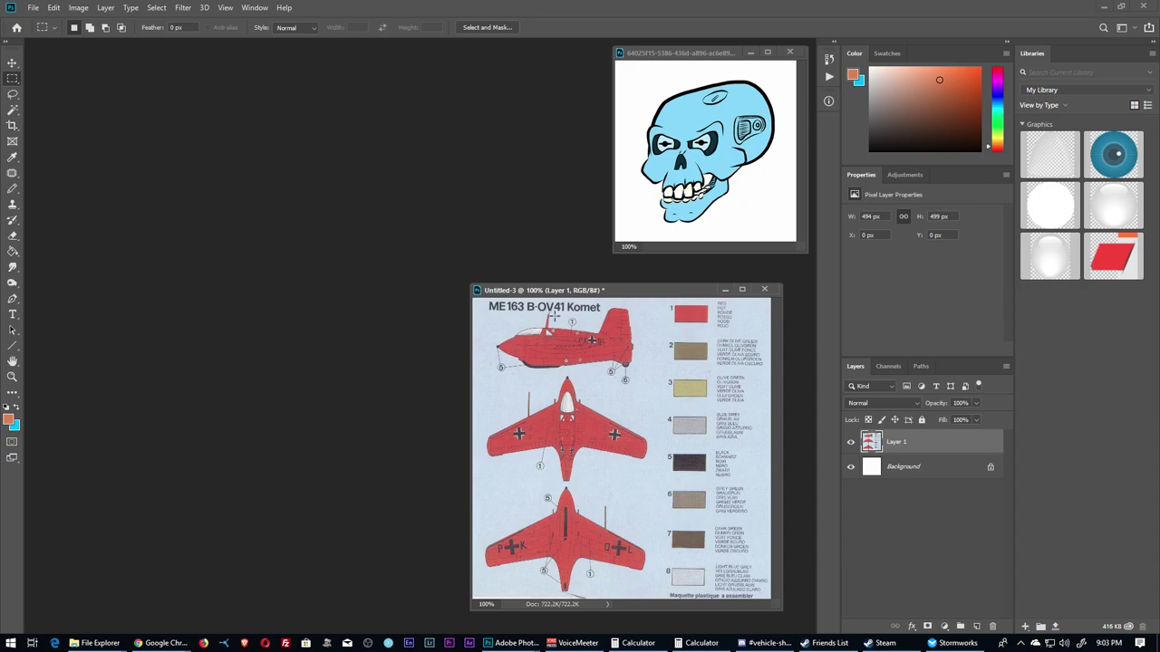
drag(584, 295, 622, 298)
click(32, 7)
click(41, 20)
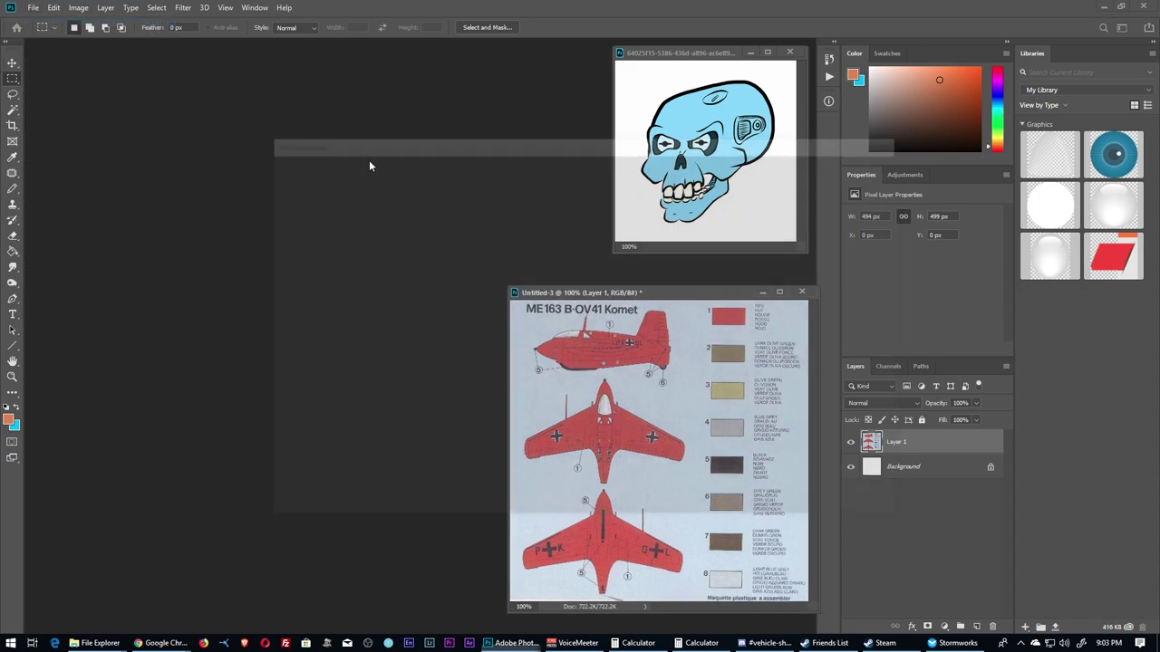
double_click(340, 269)
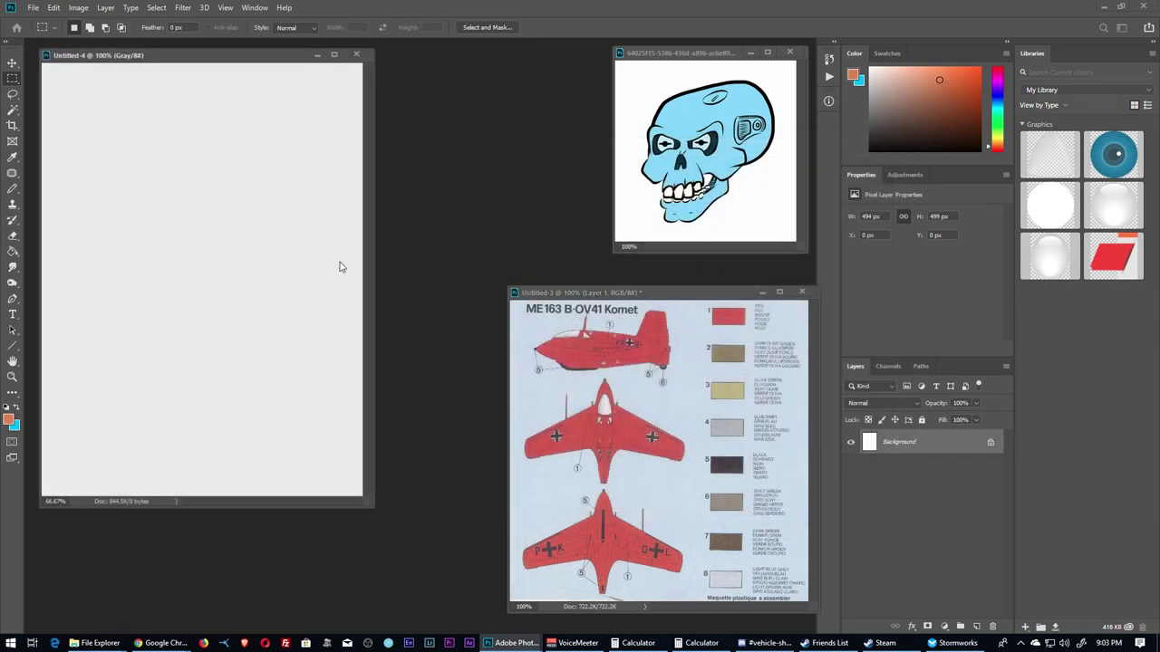
Paste the Me 163 three-view drawing into the new document and enlarge its window
drag(177, 56, 324, 77)
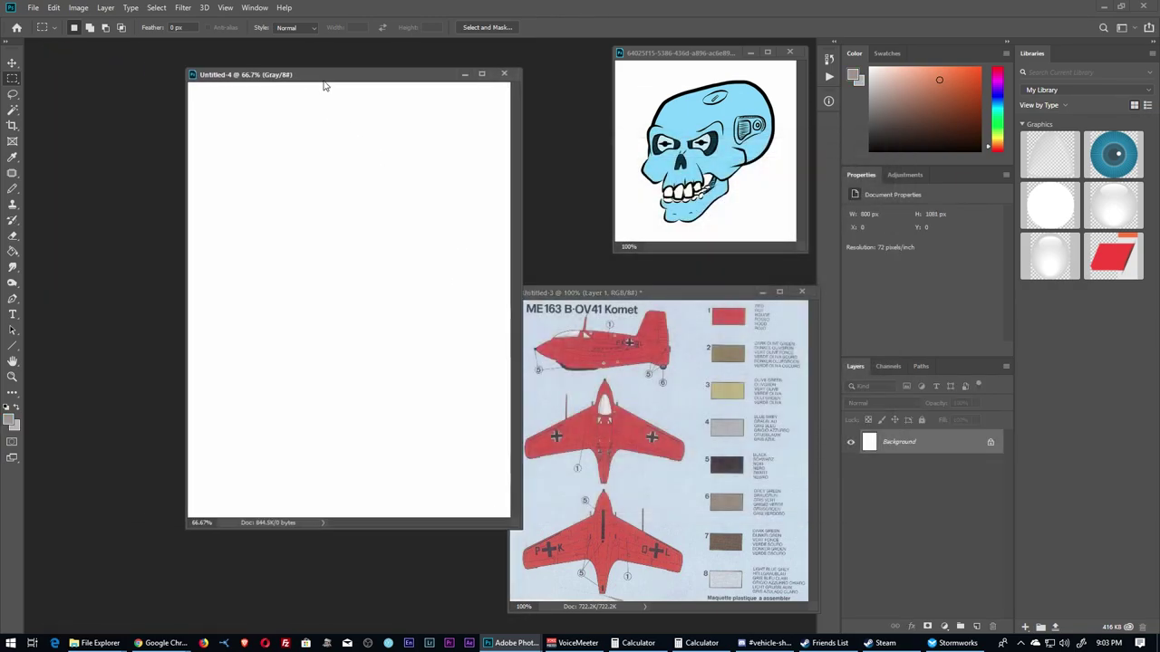
click(54, 7)
click(81, 115)
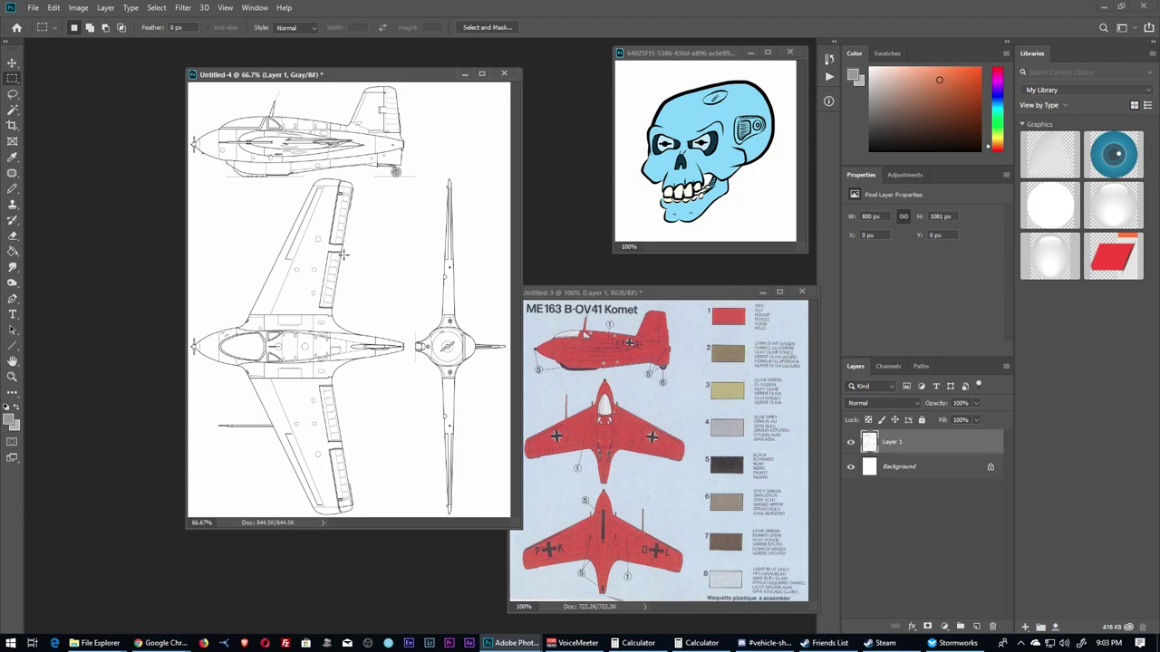
mouse_move(425, 79)
mouse_down()
mouse_move(438, 96)
mouse_move(415, 88)
mouse_up()
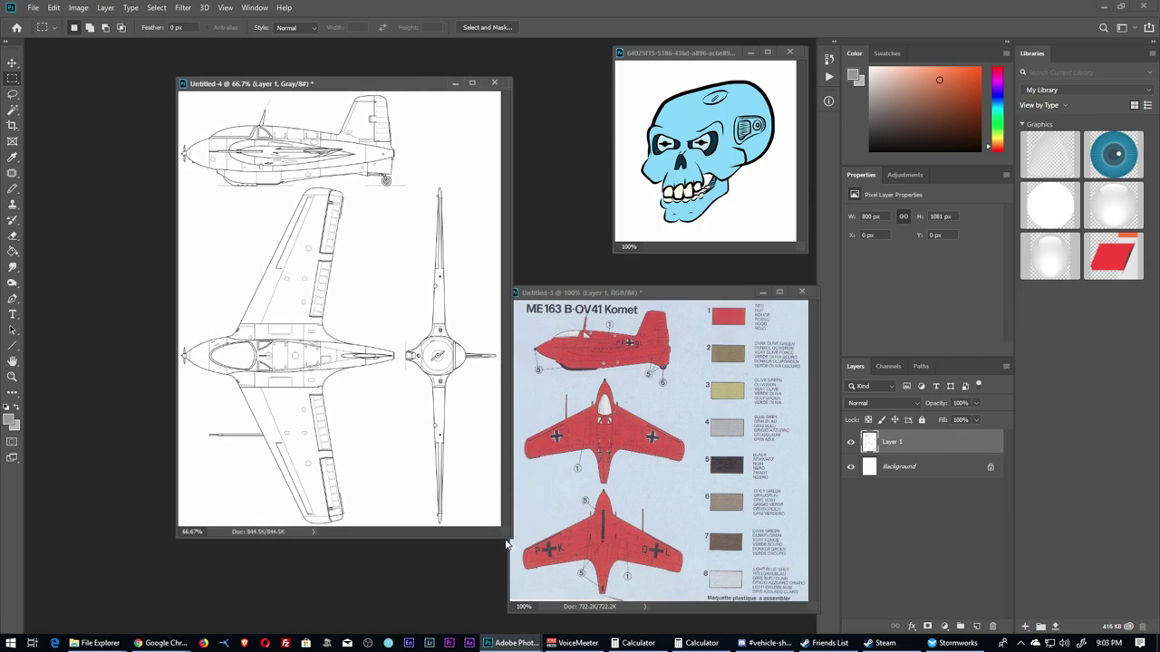
drag(506, 541, 738, 600)
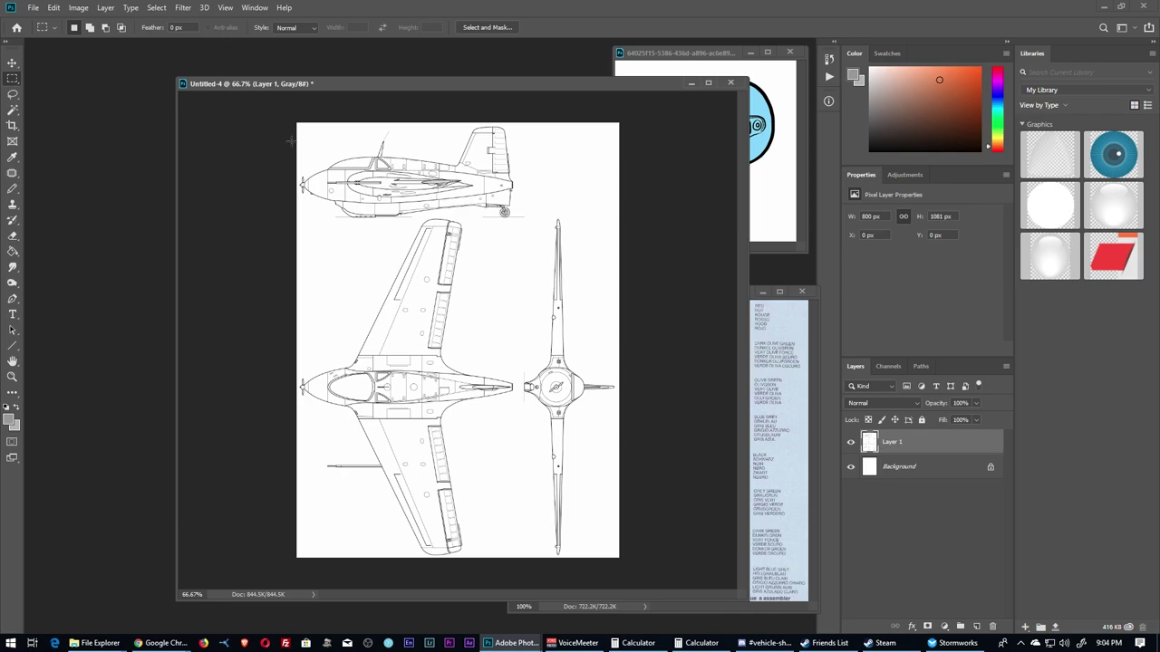
Select only the top-view planform, subtracting the side view and adjusting the nose and bottom edges
mouse_move(285, 213)
mouse_down()
mouse_move(462, 299)
mouse_move(513, 577)
mouse_up()
key(alt)
drag(534, 192, 302, 577)
drag(324, 352, 302, 437)
drag(298, 554, 554, 557)
Copy the planform merged into a new 533×838 px document, then return to Chrome
click(54, 7)
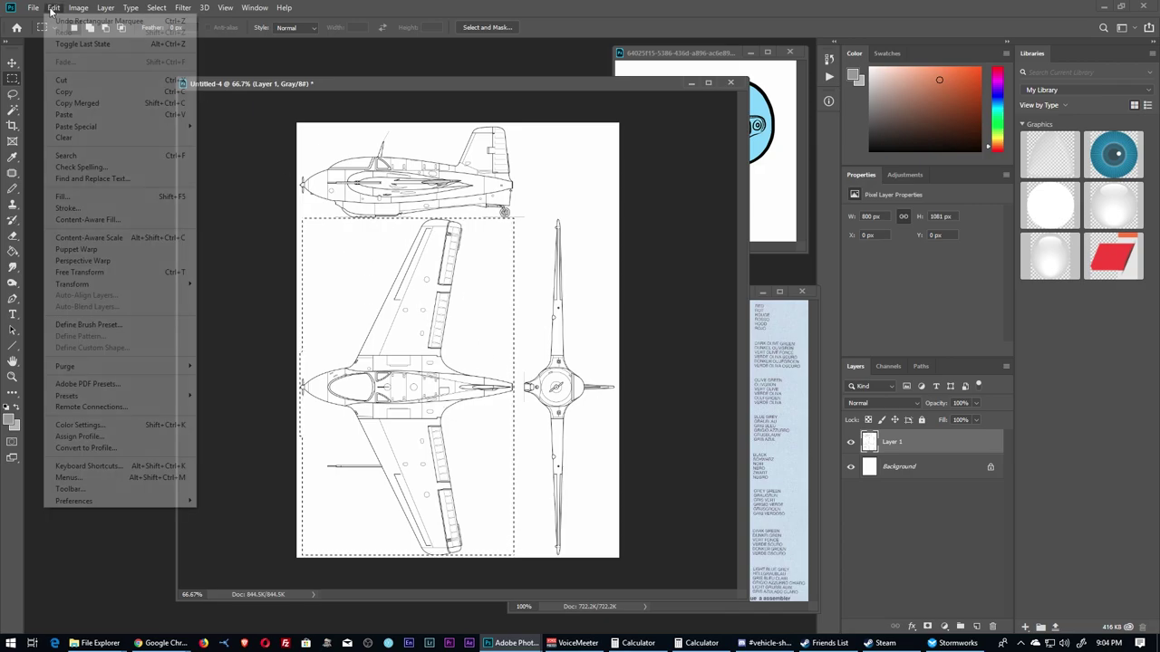
click(84, 103)
click(33, 7)
click(41, 21)
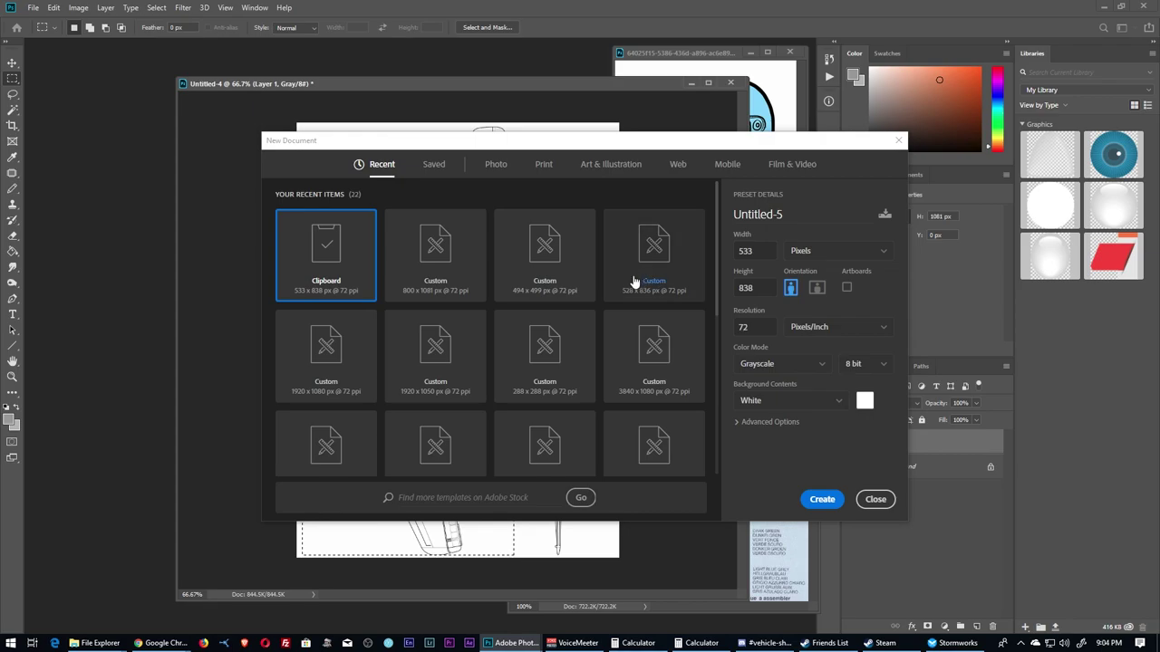
double_click(328, 241)
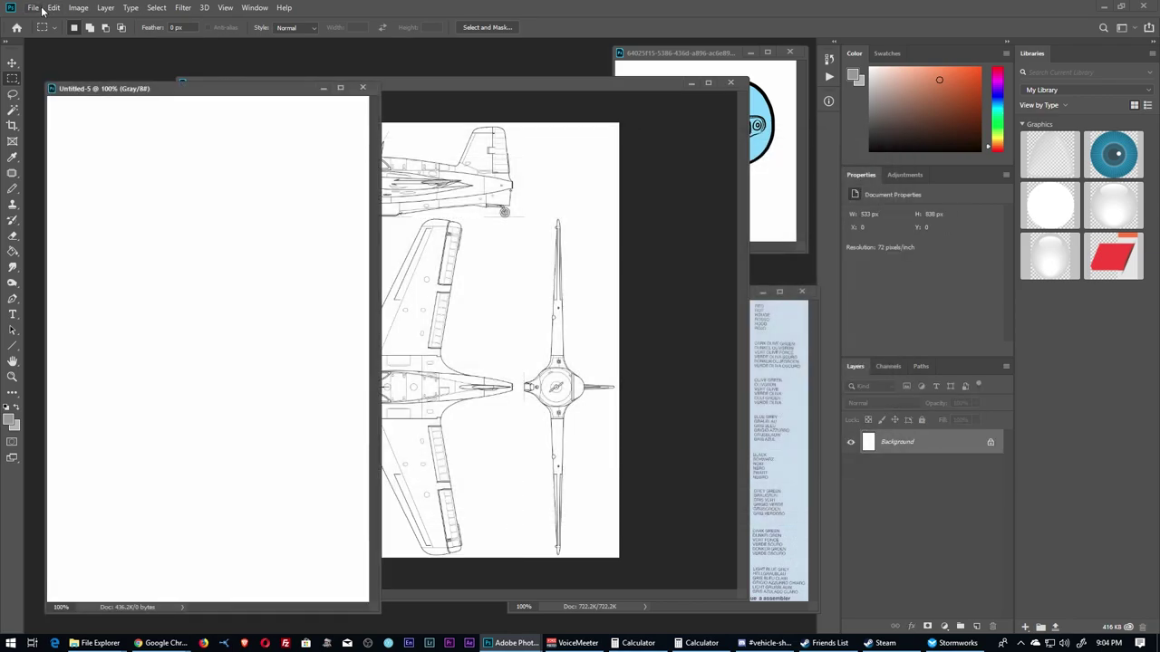
click(54, 7)
click(63, 114)
mouse_move(230, 94)
mouse_down()
mouse_move(389, 73)
mouse_move(337, 68)
mouse_move(324, 81)
mouse_up()
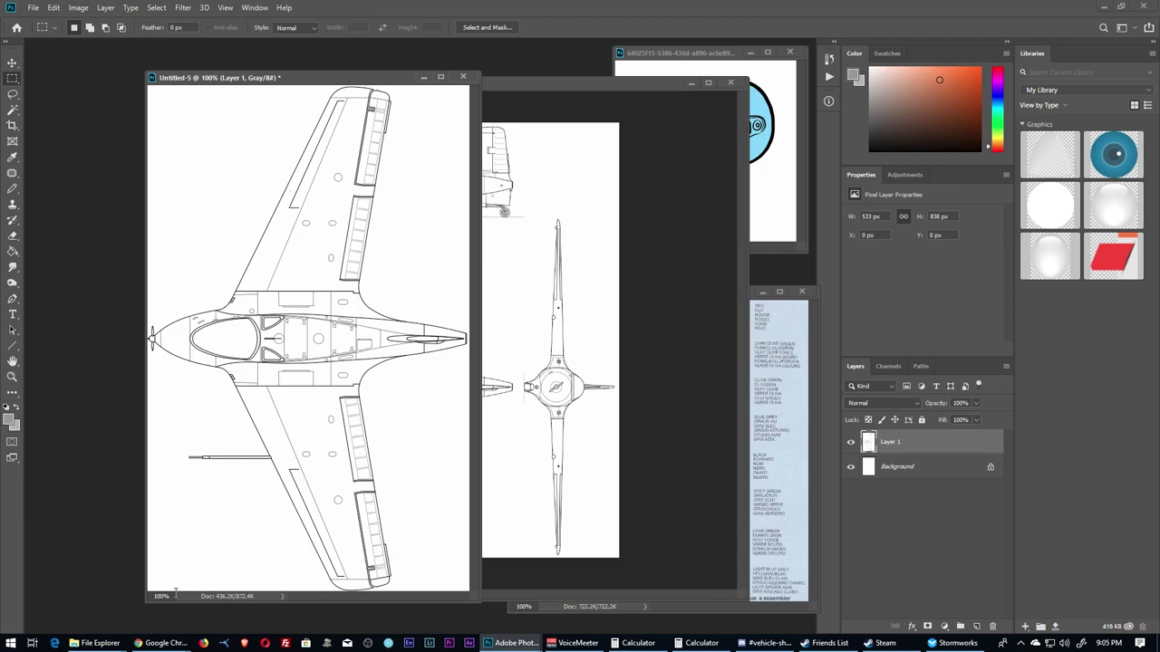
key(alt+Tab)
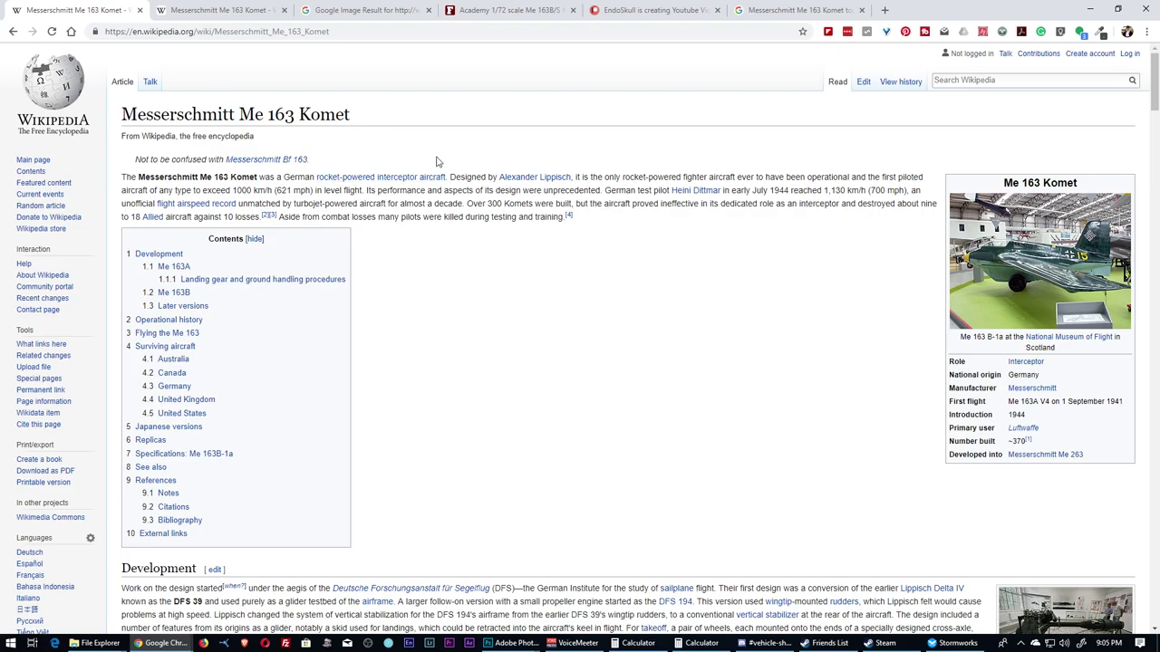
Jump to the Me 163B-1a specifications and highlight the 9.3 m wingspan value
scroll(458, 188, down, 15)
scroll(460, 194, up, 12)
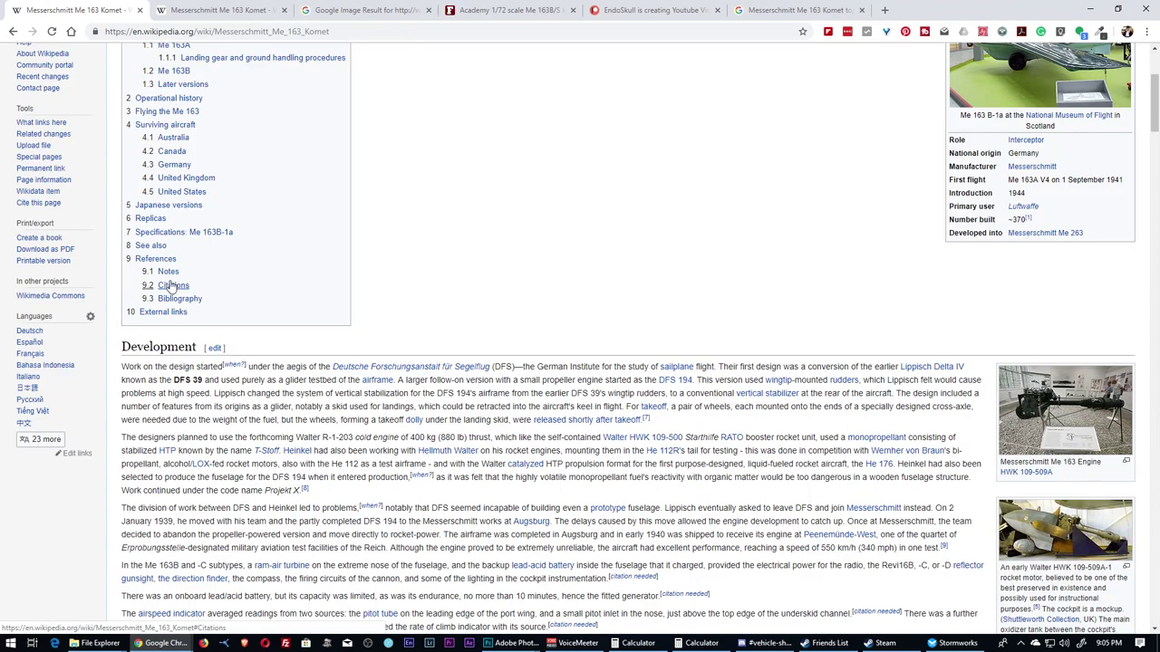
click(171, 232)
scroll(399, 247, up, 2)
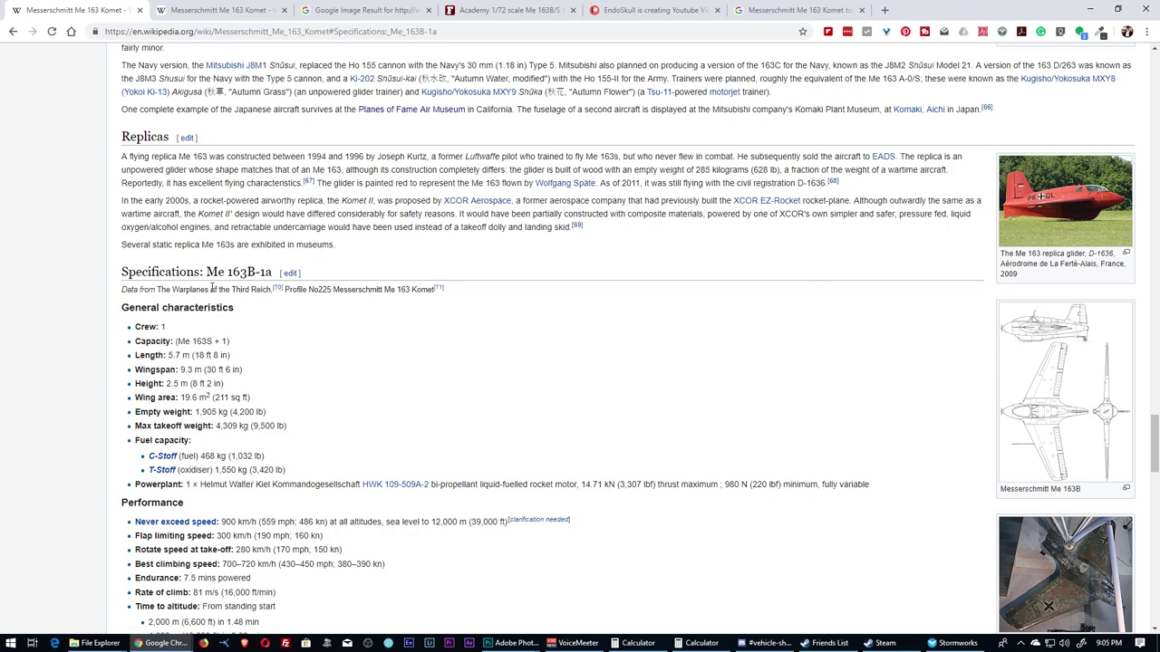
drag(273, 273, 206, 273)
scroll(313, 338, down, 3)
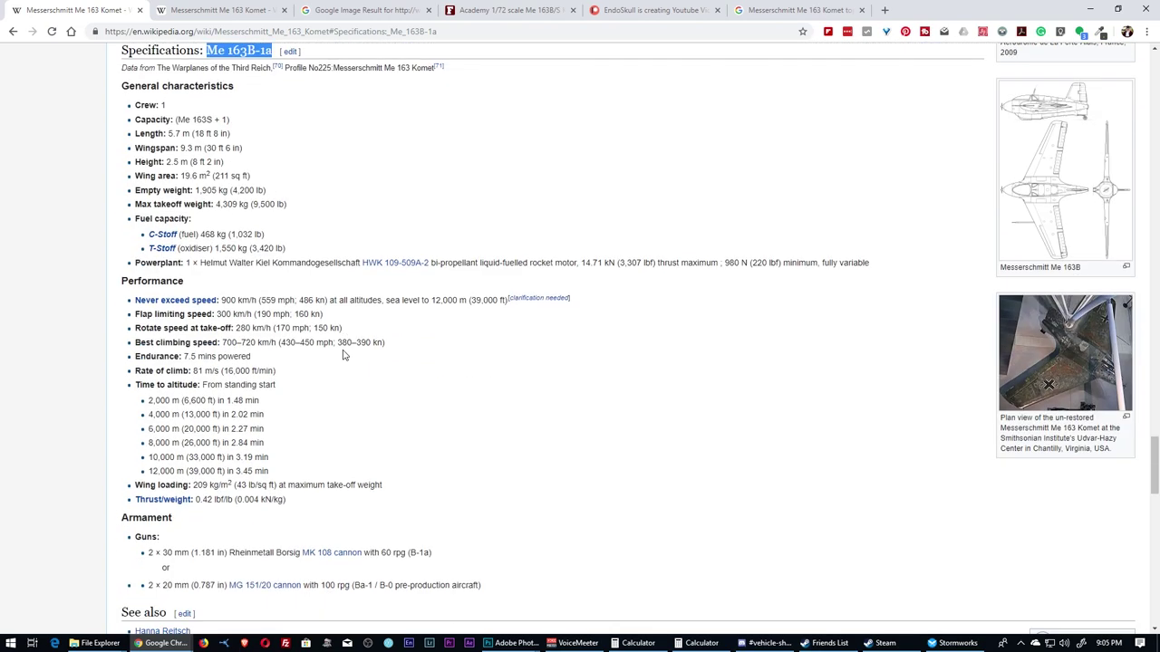
scroll(342, 298, down, 3)
scroll(362, 304, up, 5)
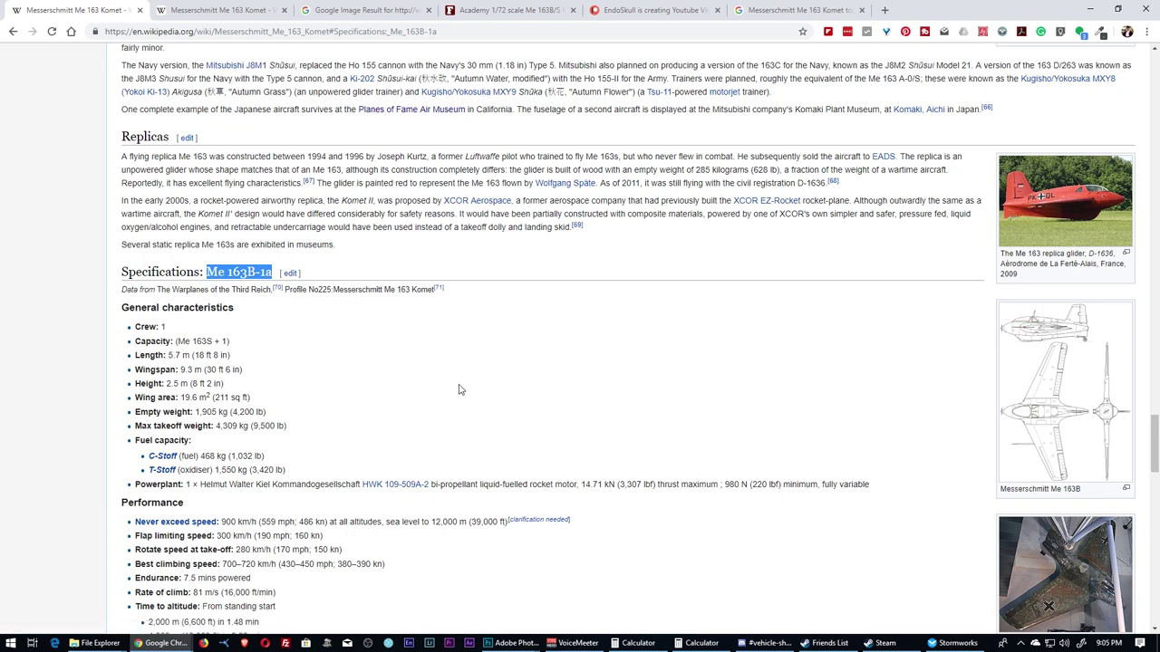
click(181, 370)
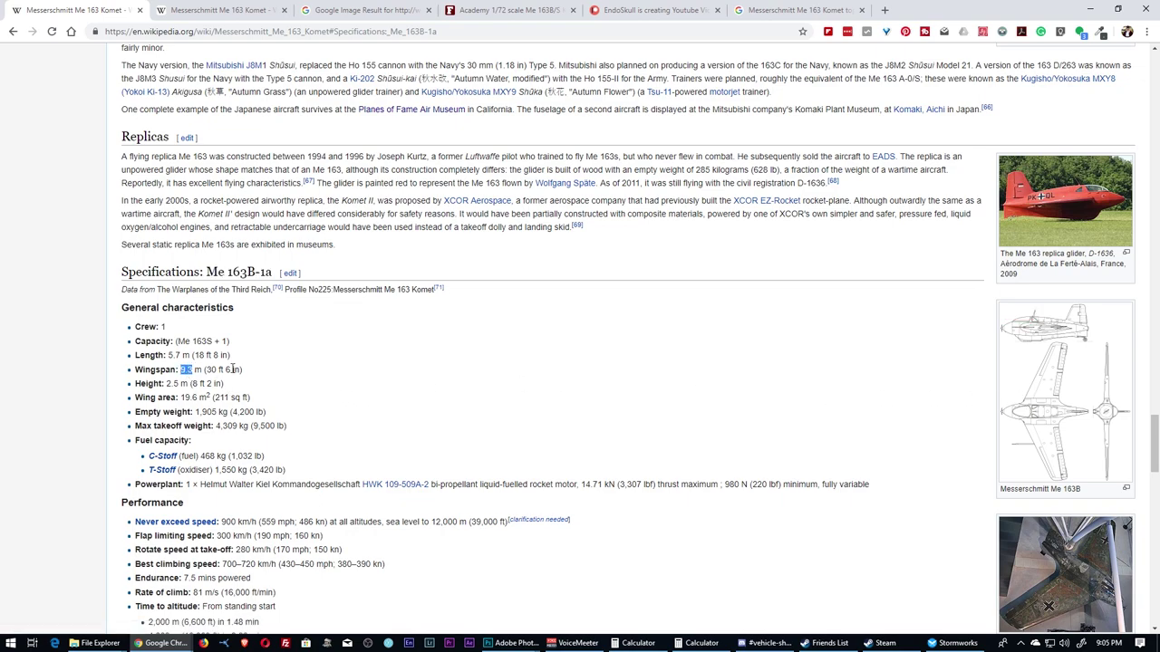
click(372, 387)
drag(185, 370, 199, 366)
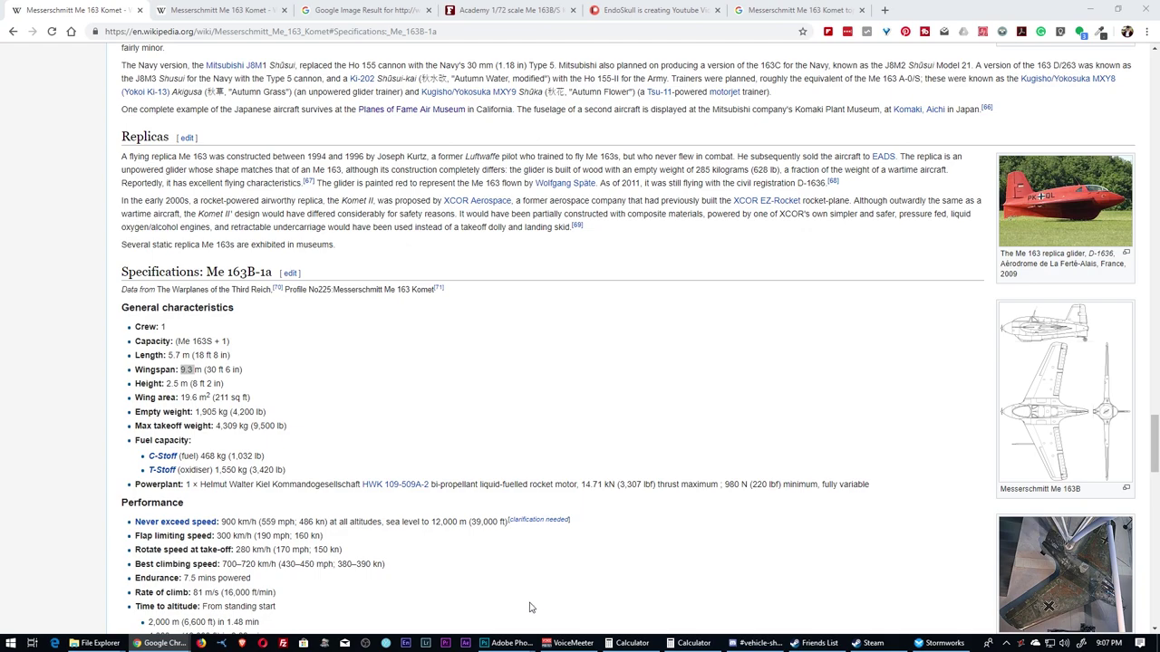
Bring Photoshop back and shift the top-view document window slightly left
mouse_move(509, 643)
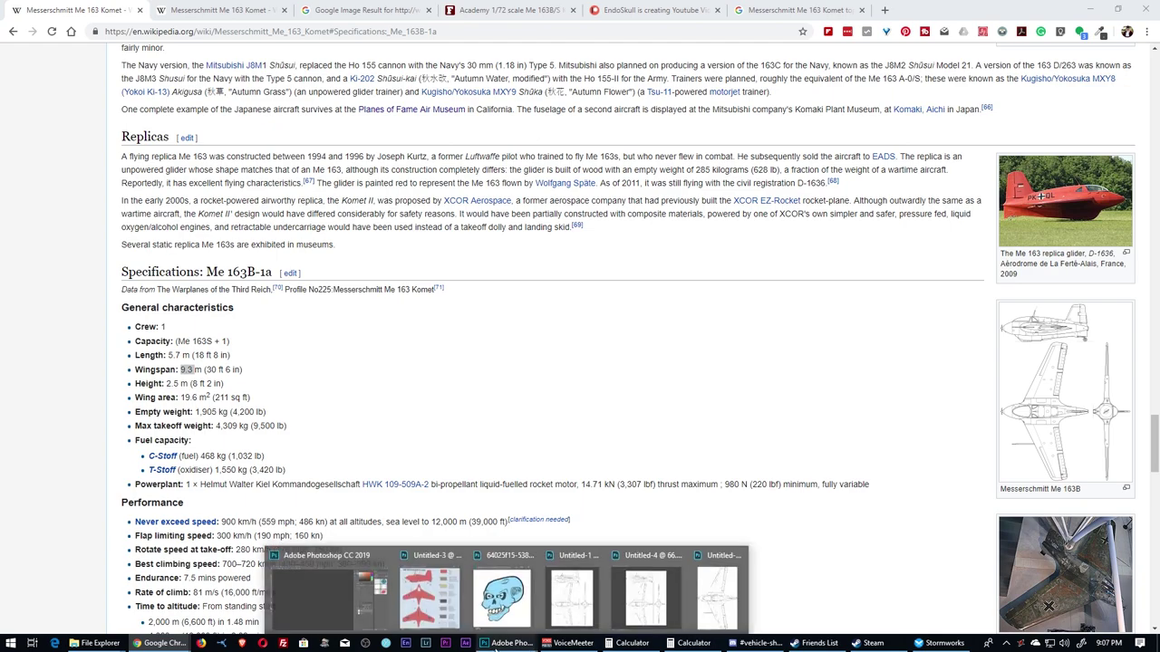
click(310, 599)
drag(384, 73, 340, 84)
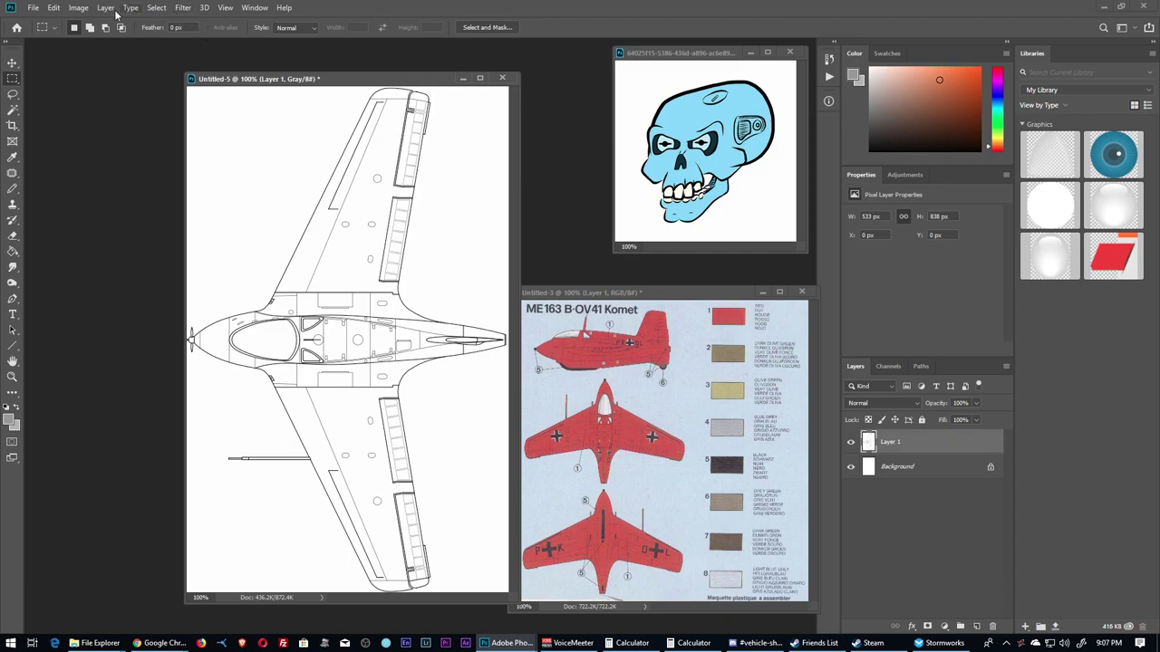
Apply a Curves adjustment pulling the curve toward top-left so the outlines turn bold black
click(79, 10)
mouse_move(95, 40)
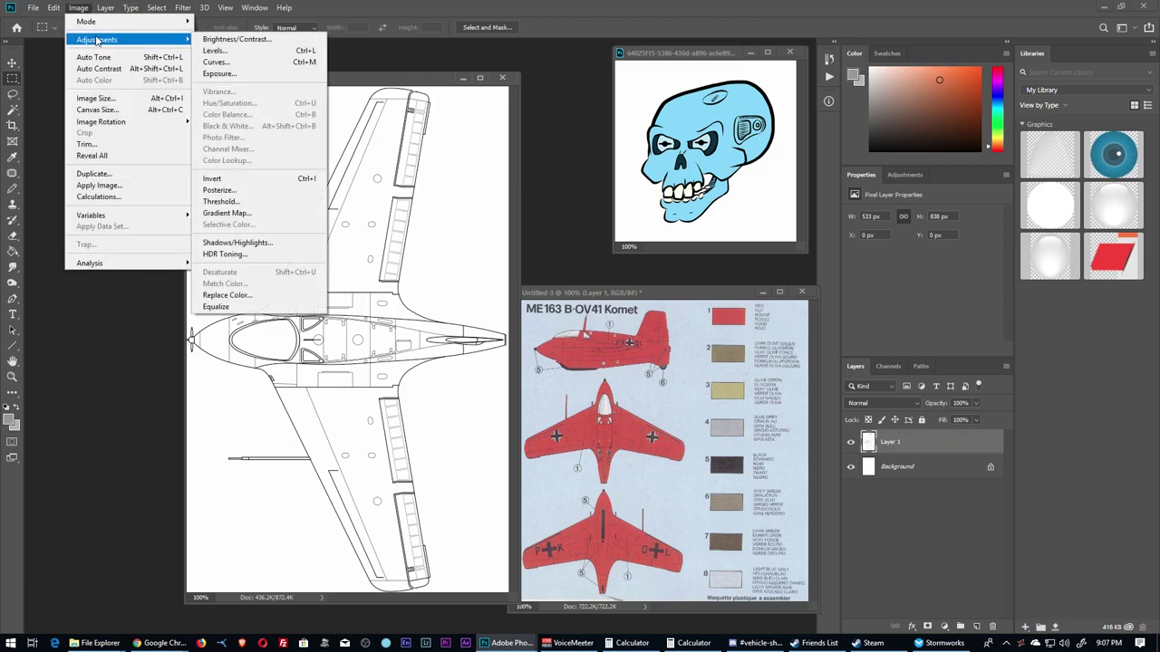
click(222, 63)
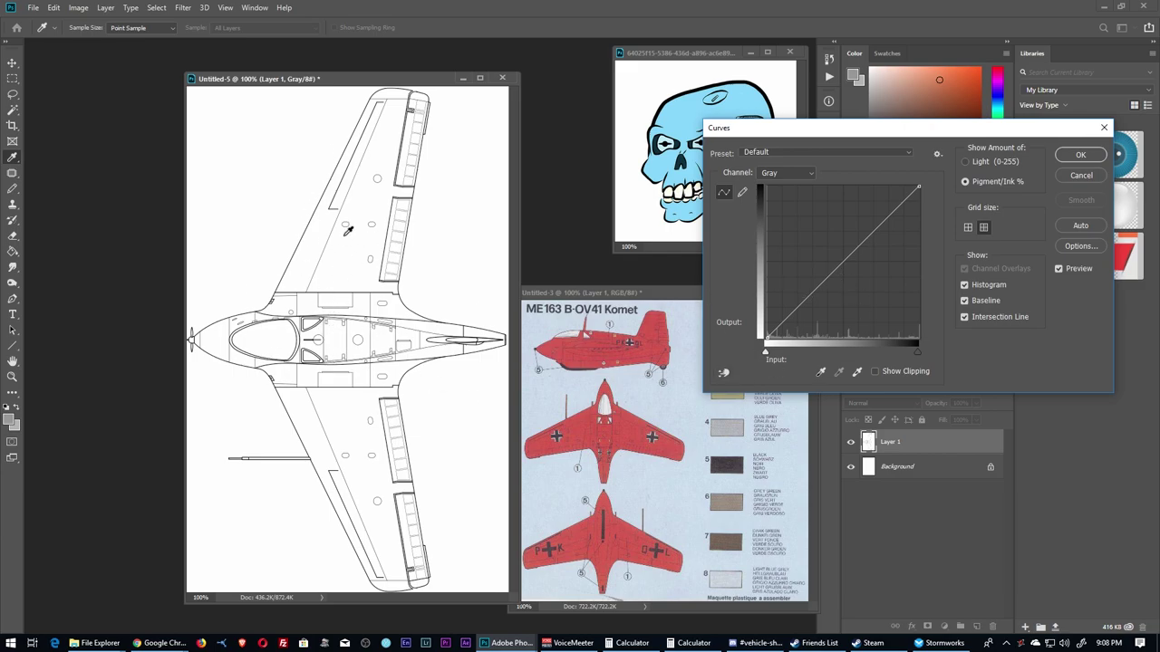
click(842, 261)
drag(842, 262, 748, 159)
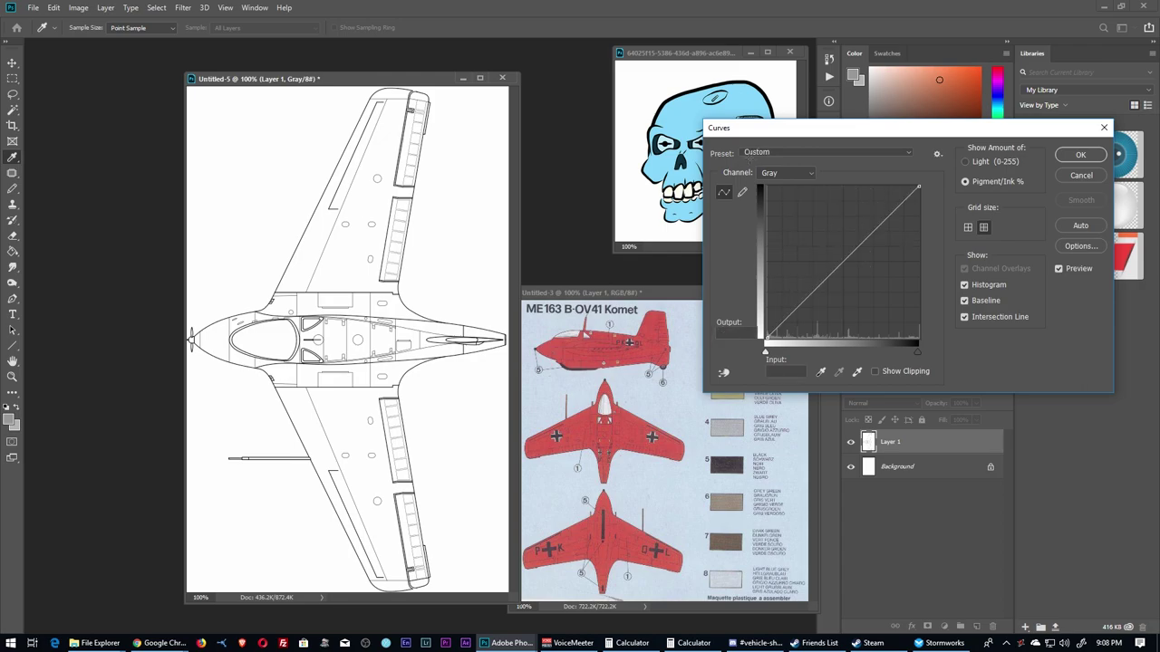
drag(841, 263, 769, 189)
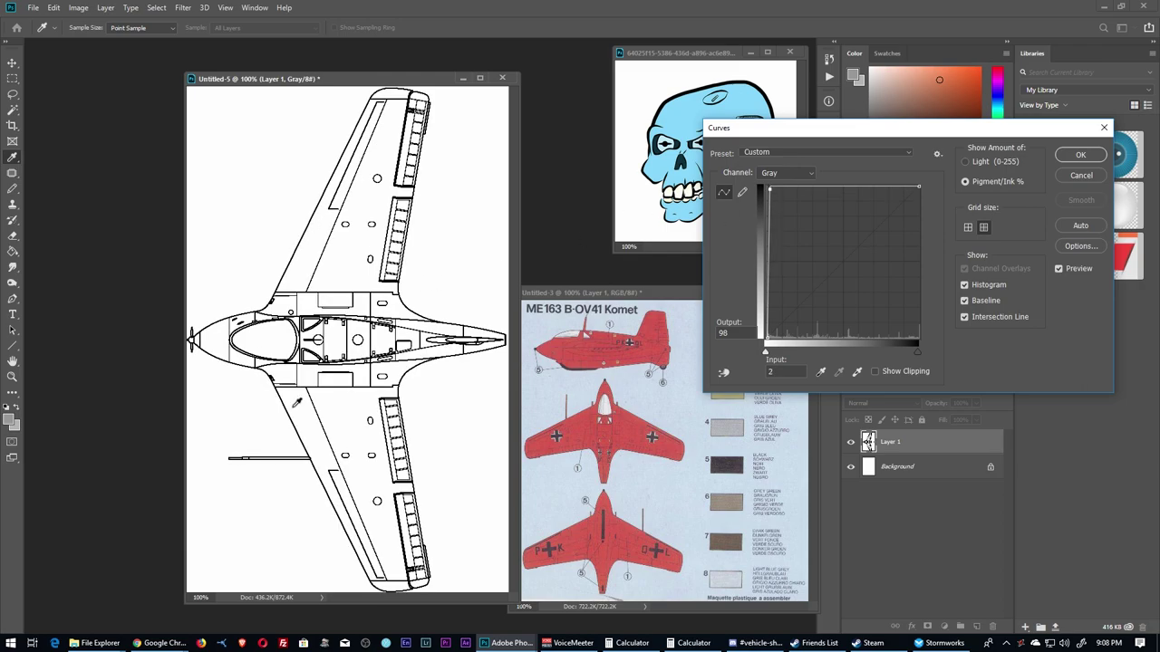
click(1080, 154)
Resize the top-view drawing proportionally to 37 px high, giving a 24 × 37 px image
key(m)
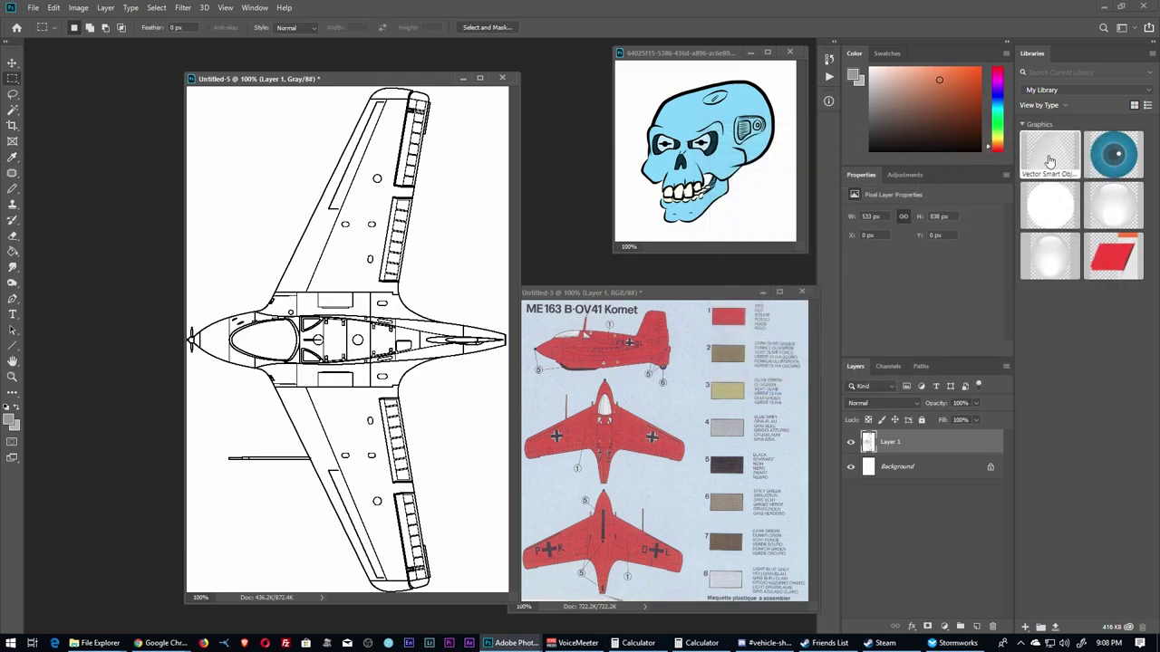
click(78, 8)
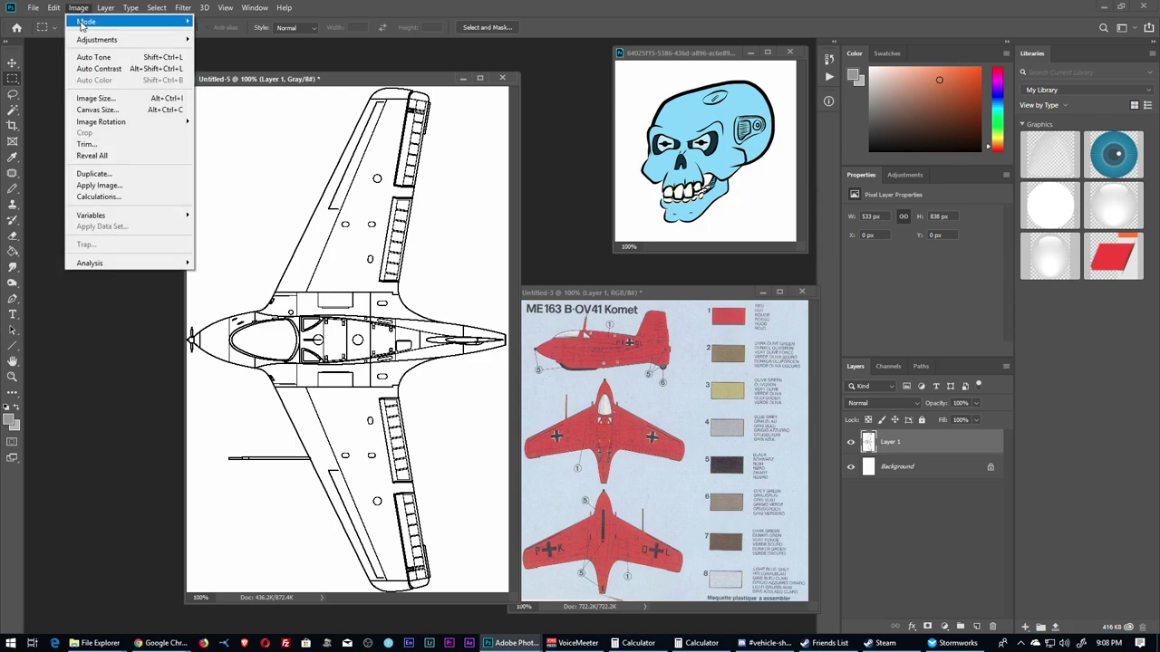
click(94, 97)
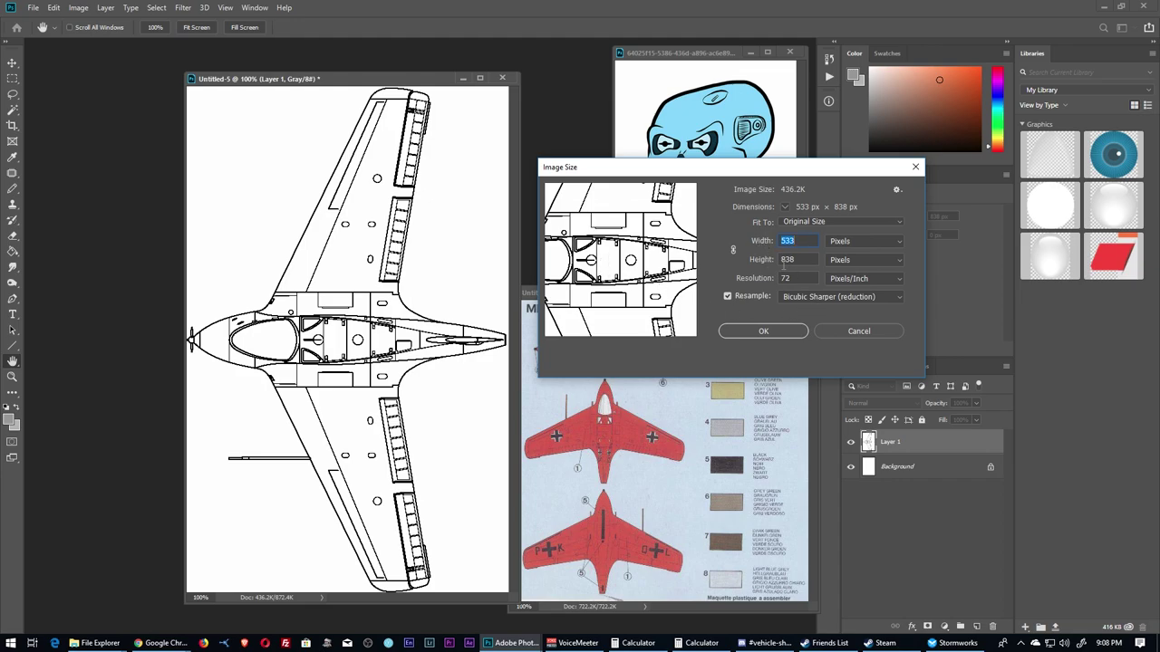
text(37)
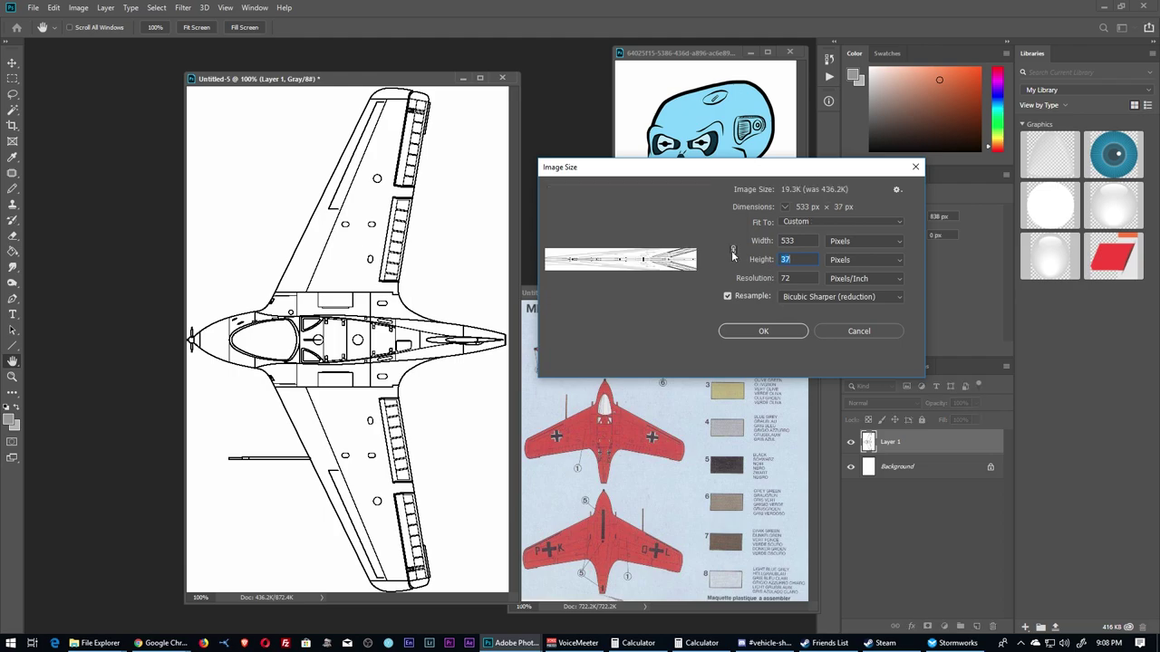
click(733, 251)
text(37)
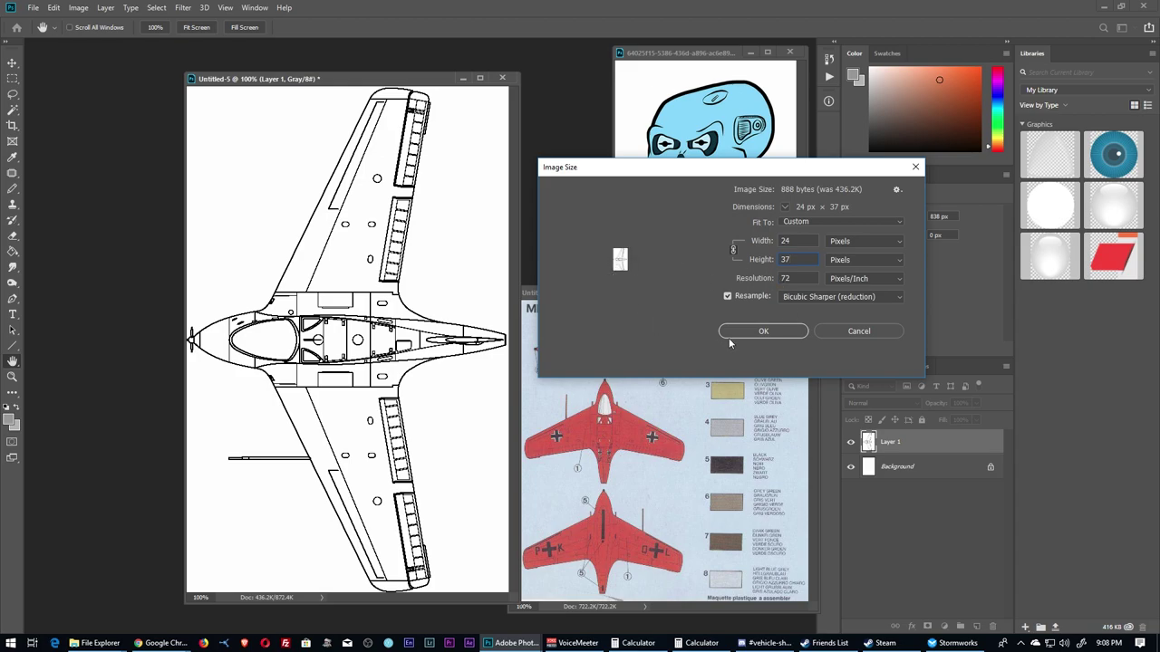
click(761, 331)
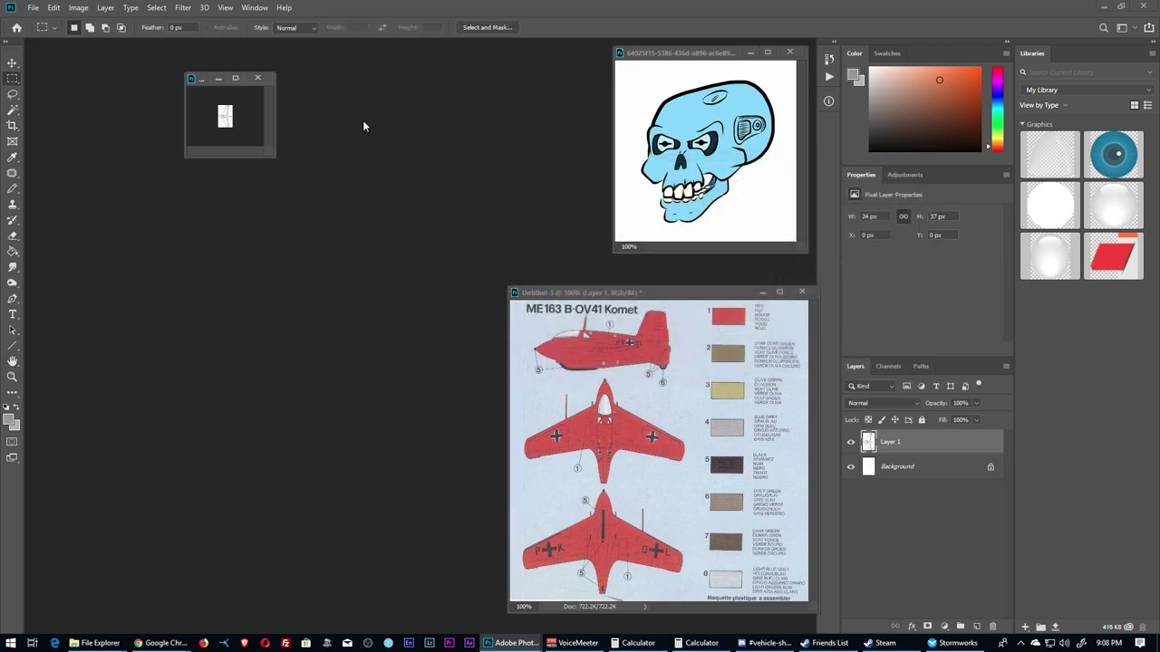
Fit the tiny drawing on screen and widen its window
click(225, 8)
click(263, 115)
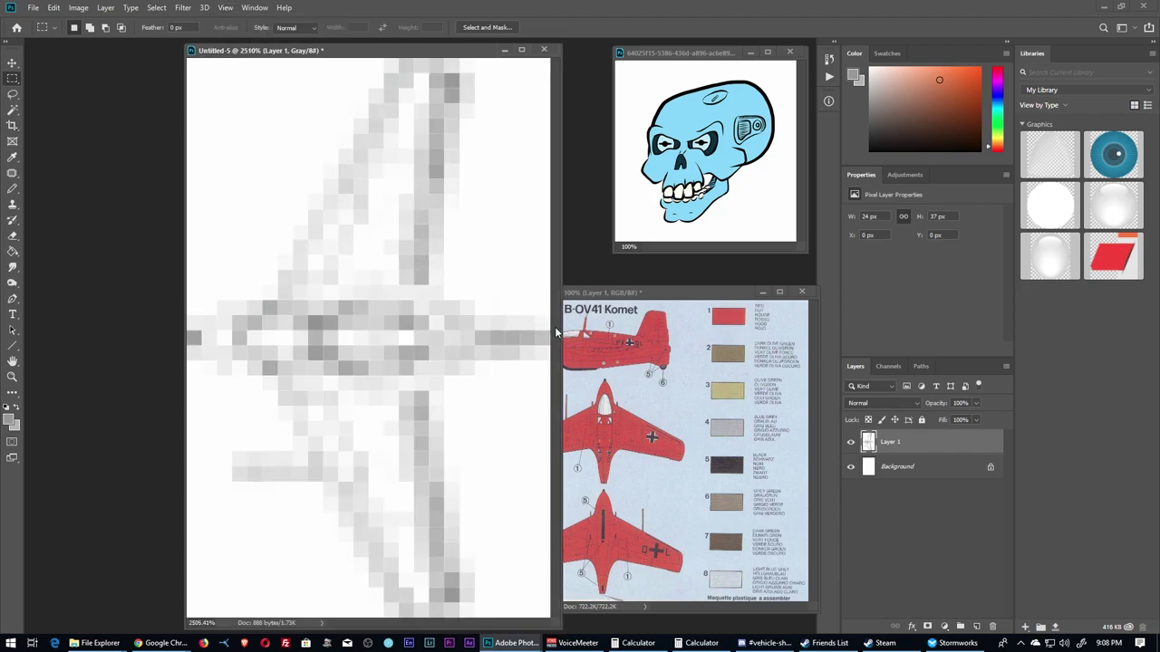
drag(559, 329, 696, 348)
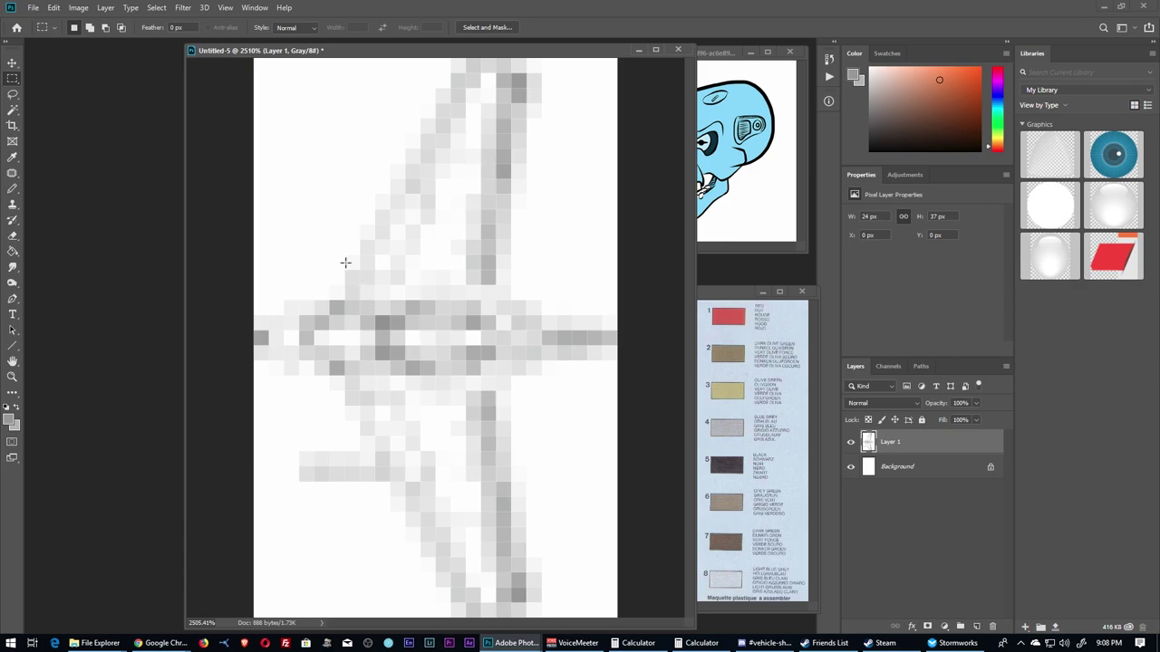
Apply Brightness/Contrast with brightness -150 and contrast -50 to the pixel drawing
click(174, 8)
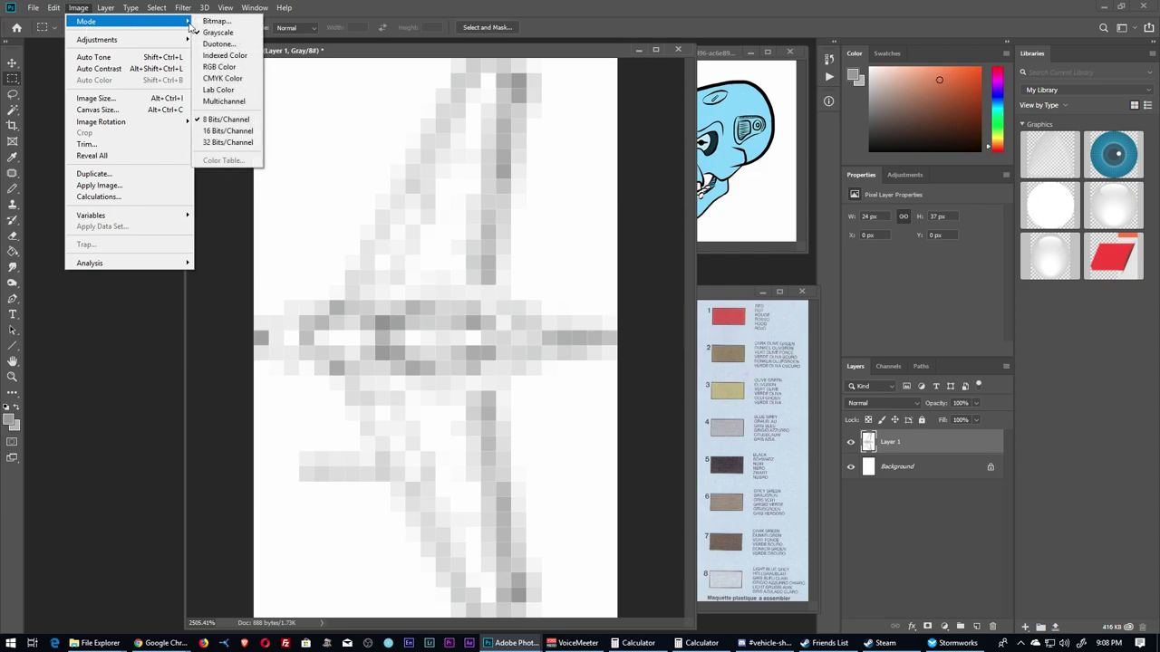
mouse_move(176, 42)
click(233, 39)
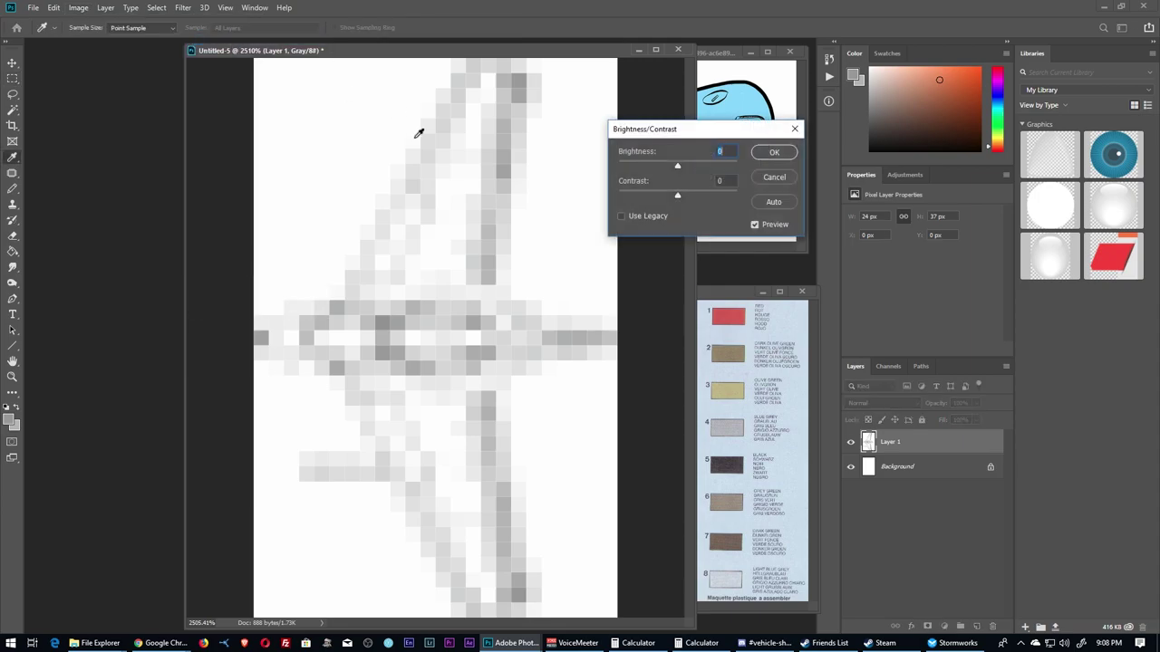
drag(677, 198, 619, 197)
drag(678, 167, 590, 172)
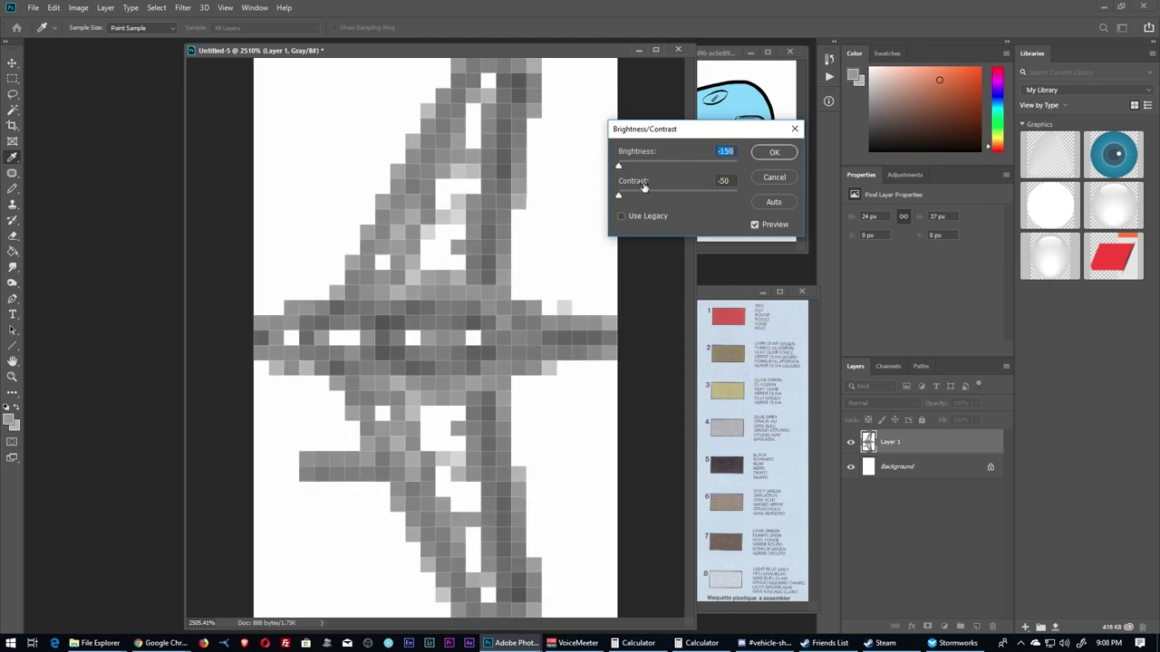
key(Tab)
click(772, 152)
Move the Untitled-5 window to the right side of the workspace and glance at Stormworks
key(m)
drag(386, 56, 1159, 118)
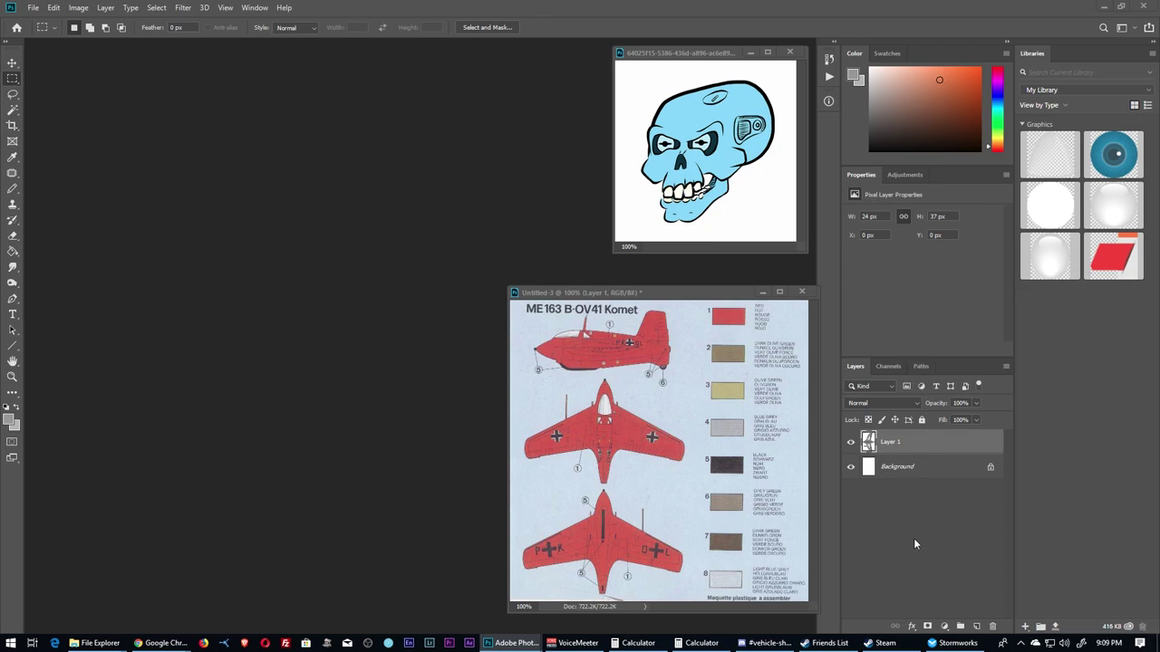
mouse_move(932, 645)
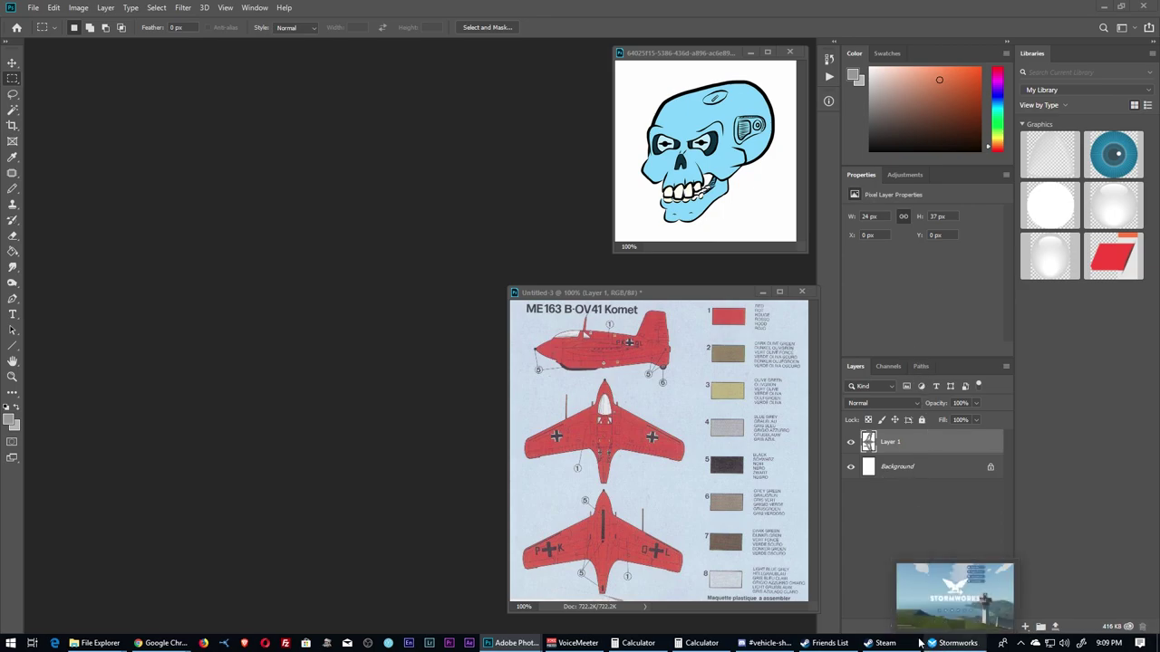
click(887, 578)
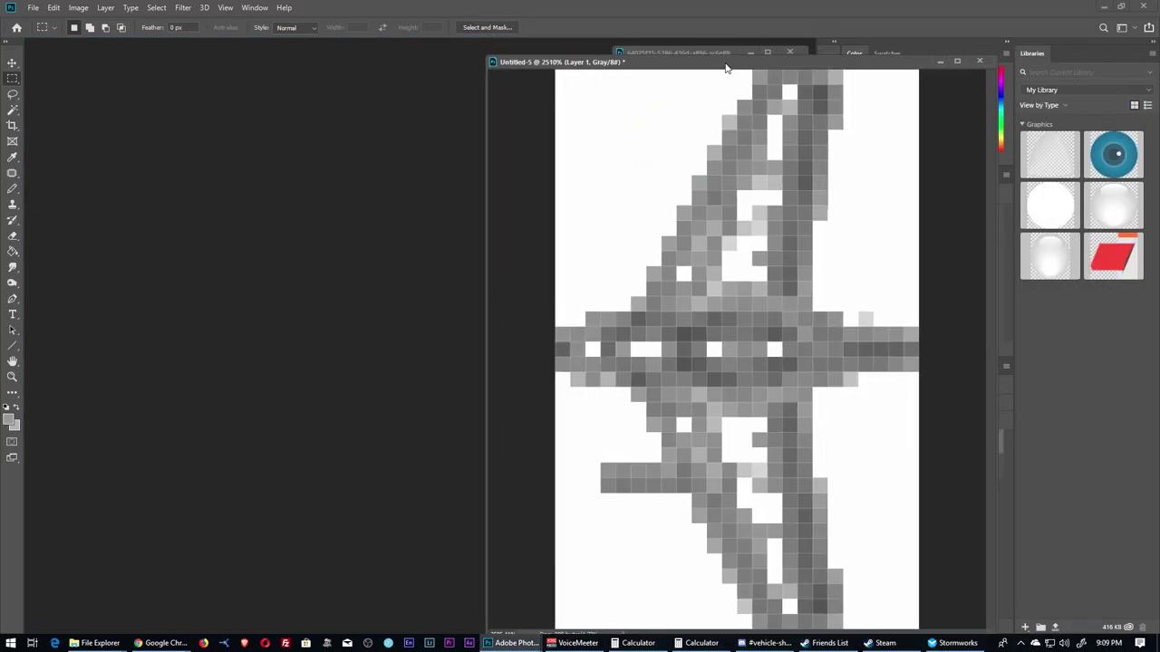
Marquee-select fuselage rows until the middle band reads 24 × 5 px, then go to Stormworks
drag(434, 356, 785, 375)
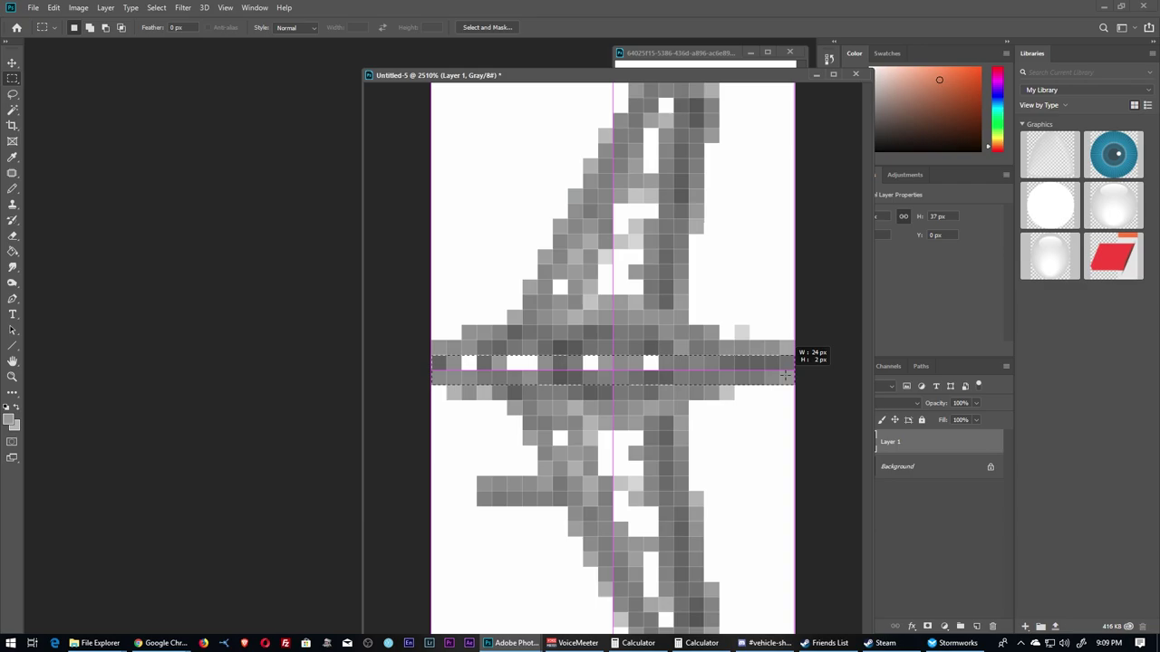
drag(785, 375, 784, 376)
drag(445, 399, 709, 331)
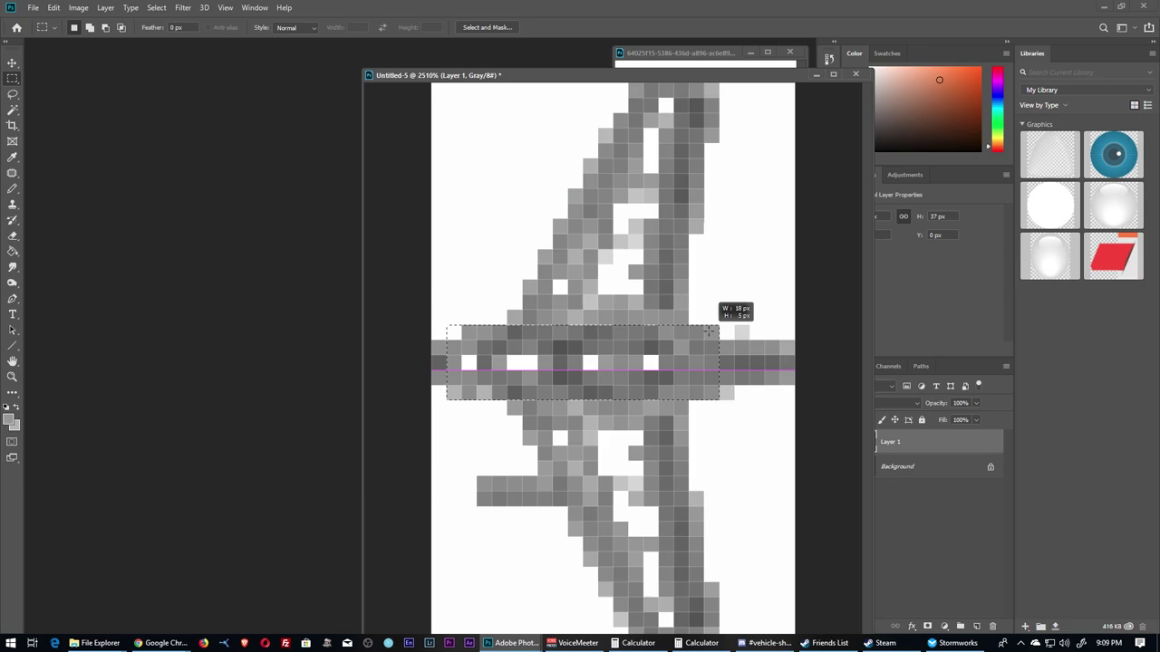
drag(708, 332, 709, 332)
click(419, 332)
drag(423, 337, 788, 390)
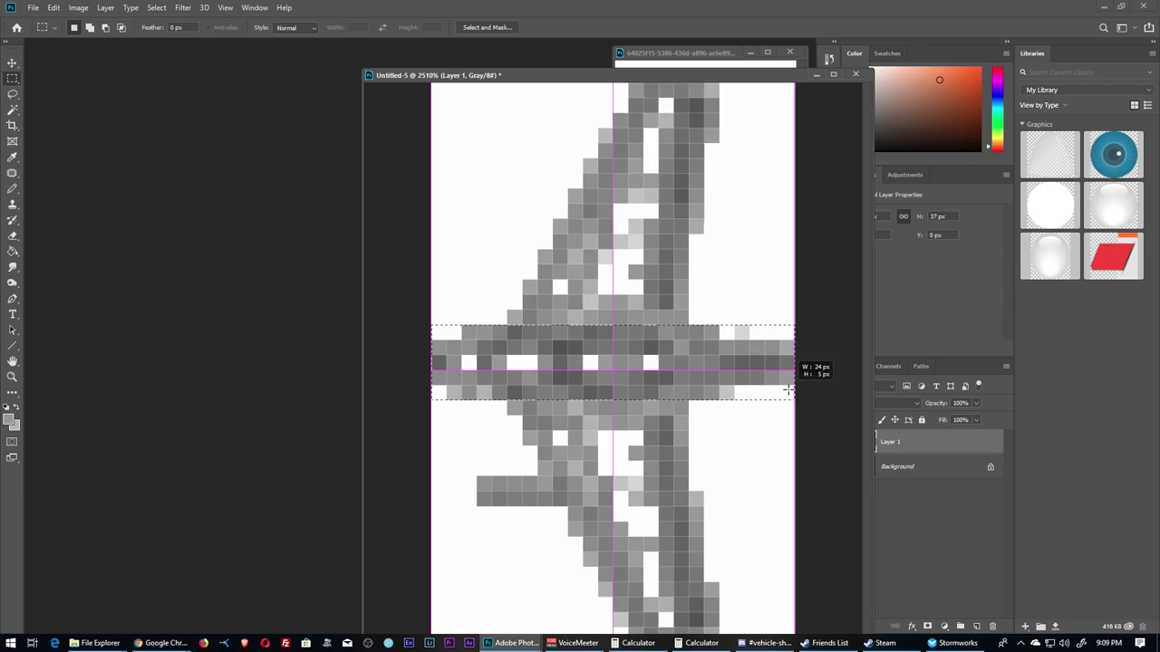
drag(789, 389, 789, 389)
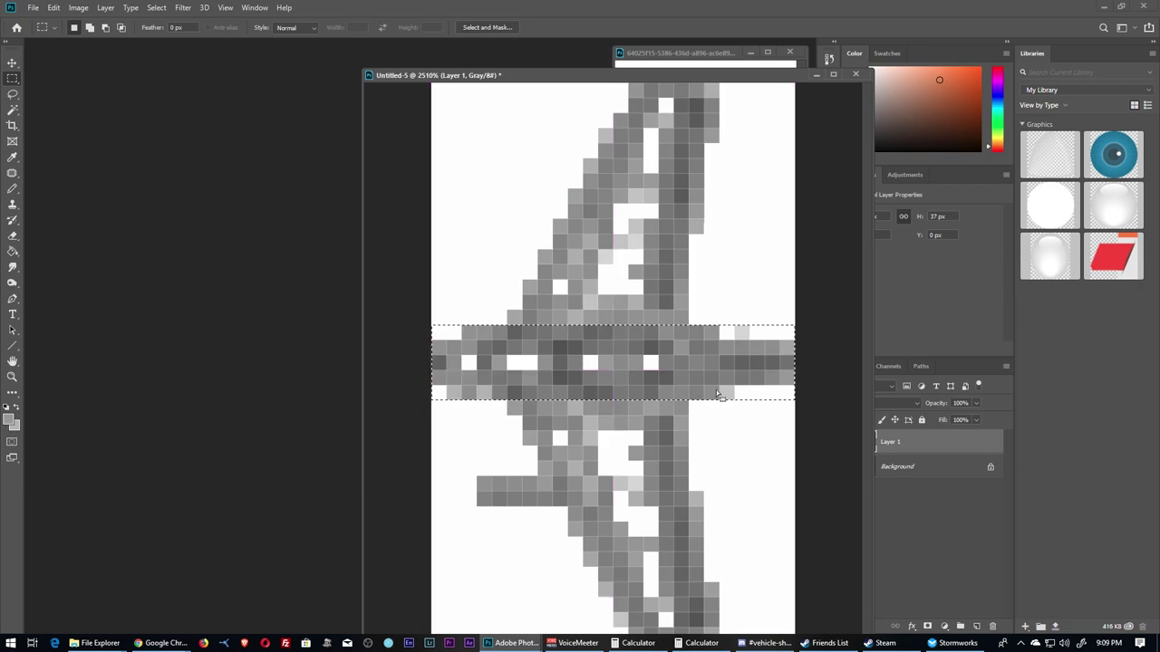
click(932, 645)
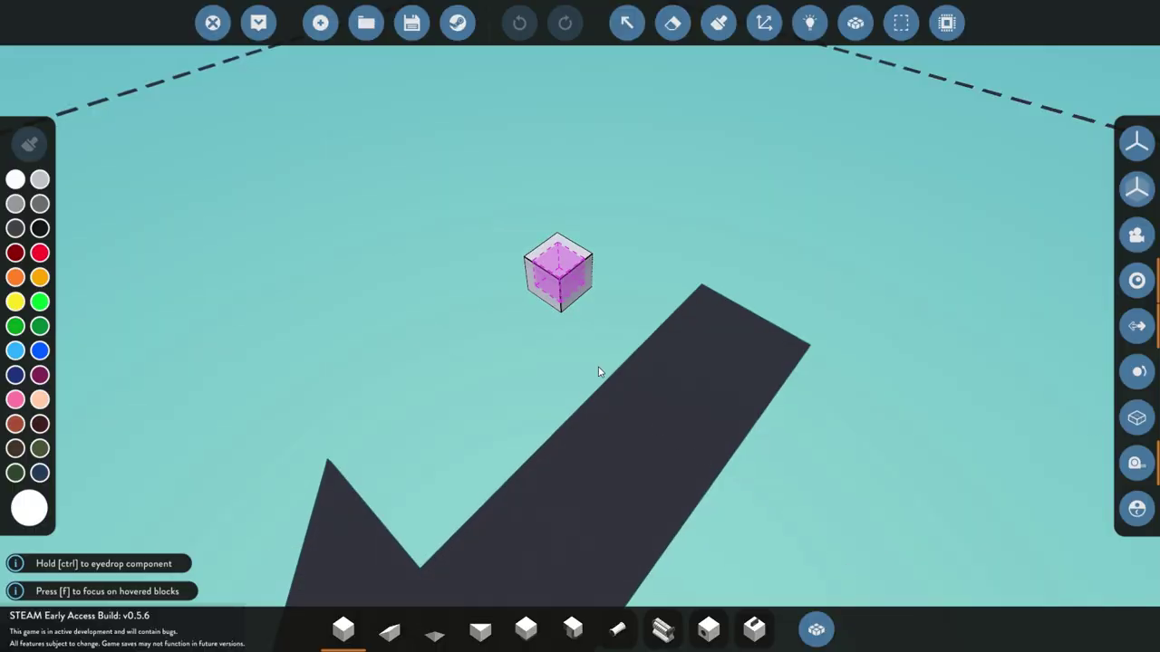
Drag the starting block out into a long single-row beam, checking it from several angles
click(559, 297)
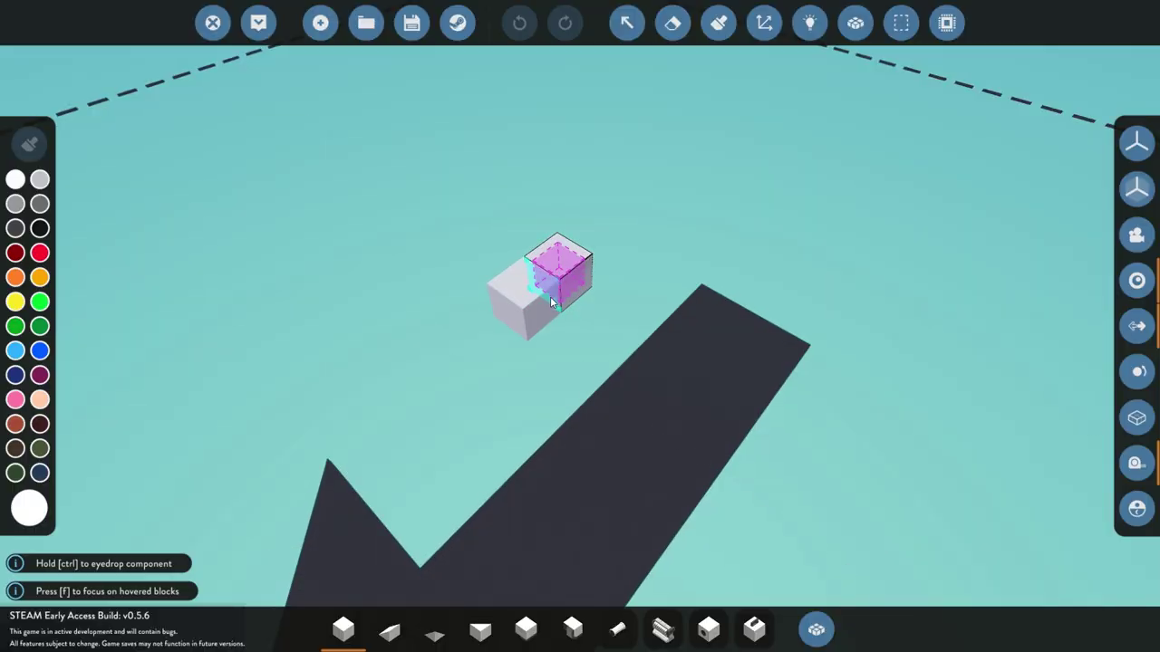
drag(550, 296, 430, 386)
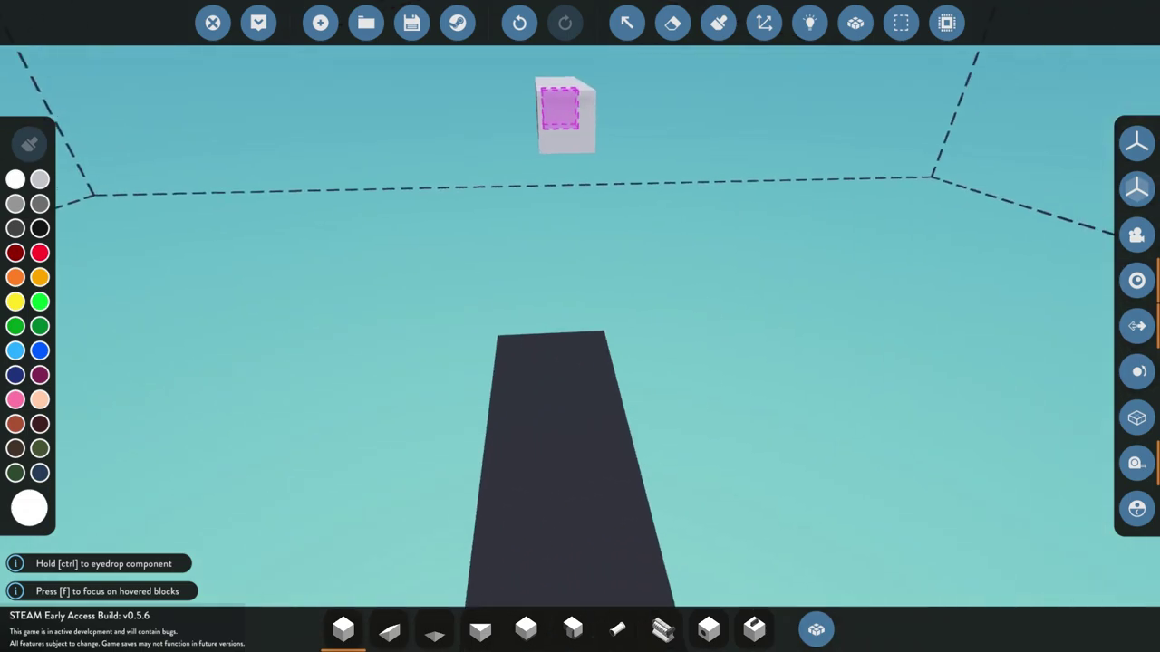
drag(609, 279, 625, 339)
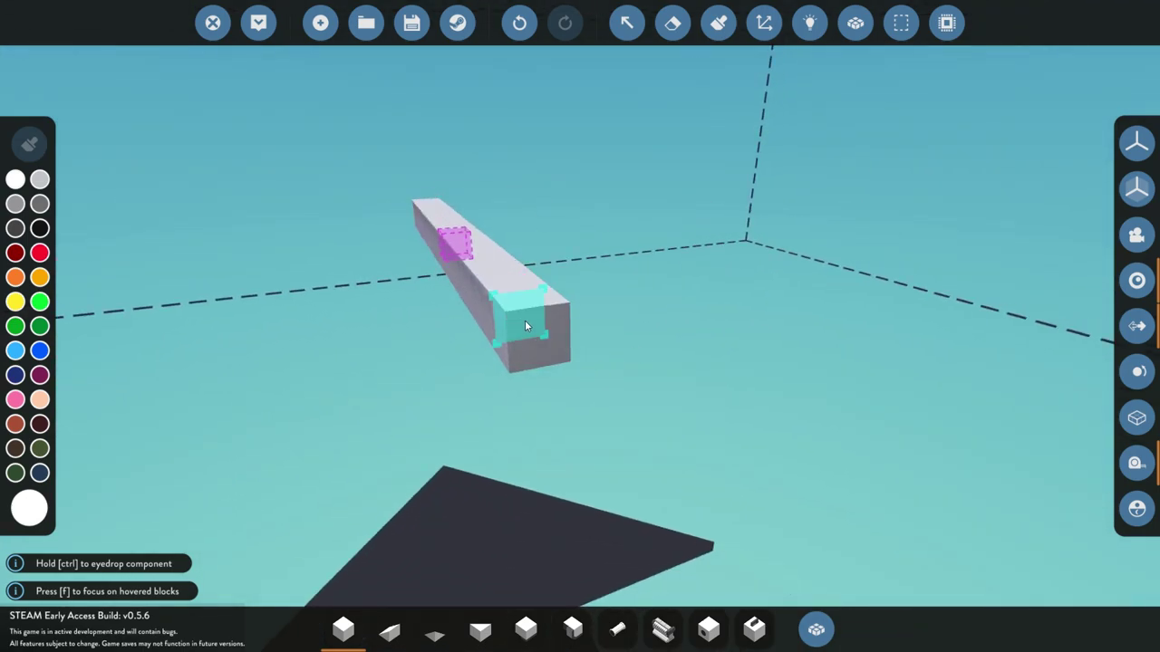
drag(524, 325, 656, 444)
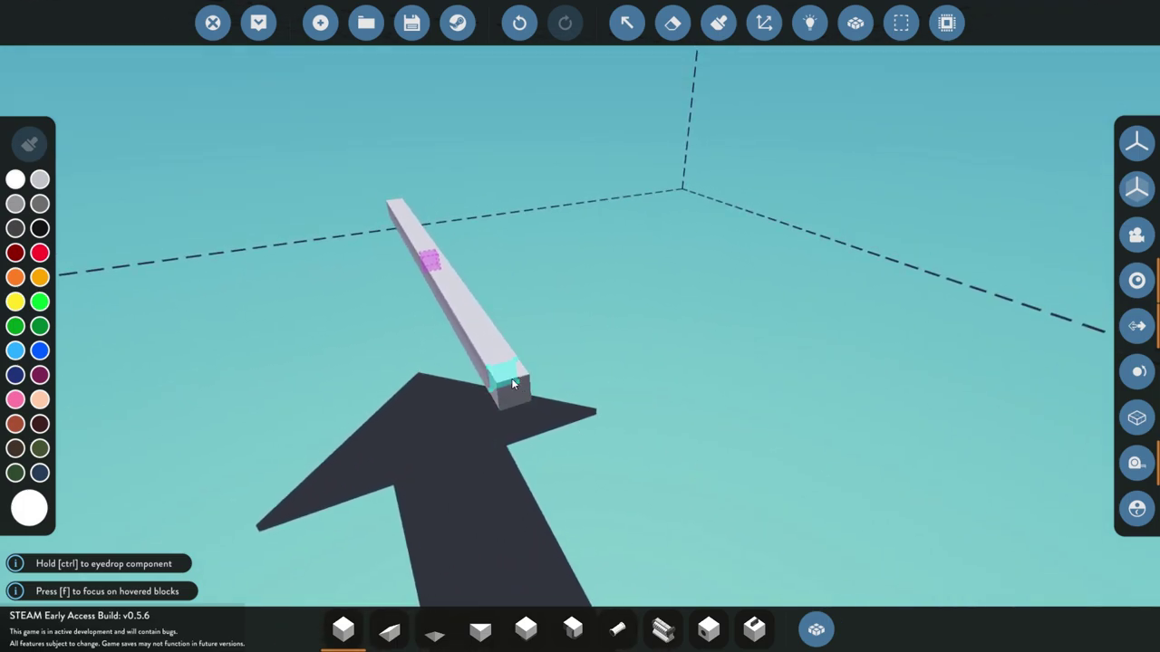
drag(511, 384, 468, 367)
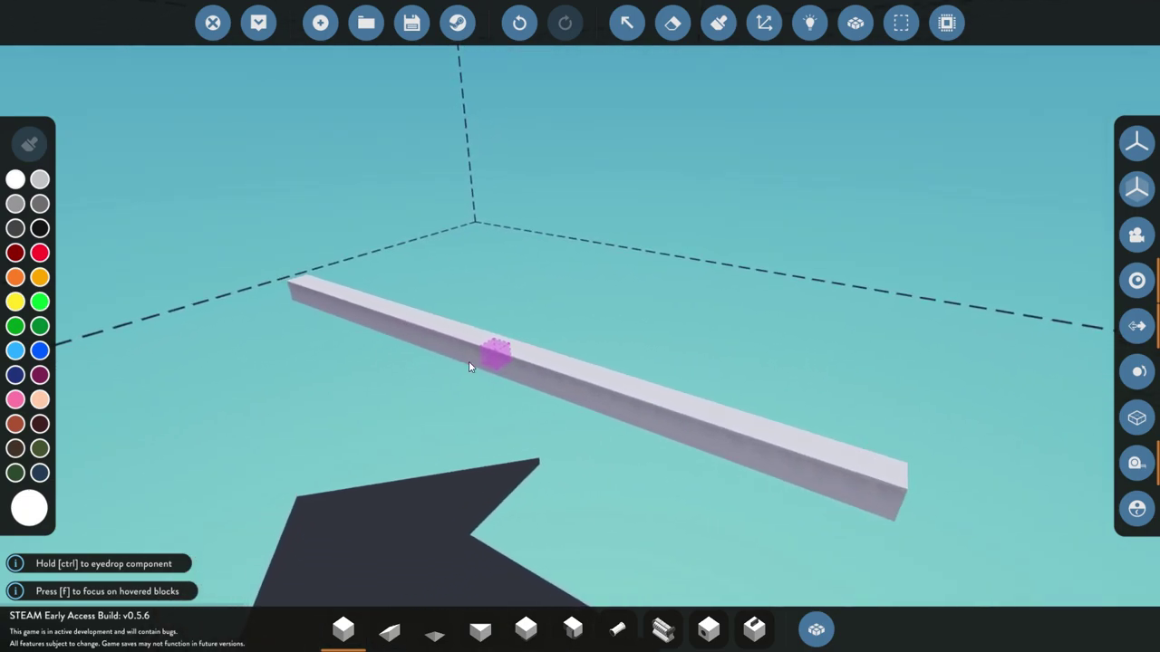
key(f)
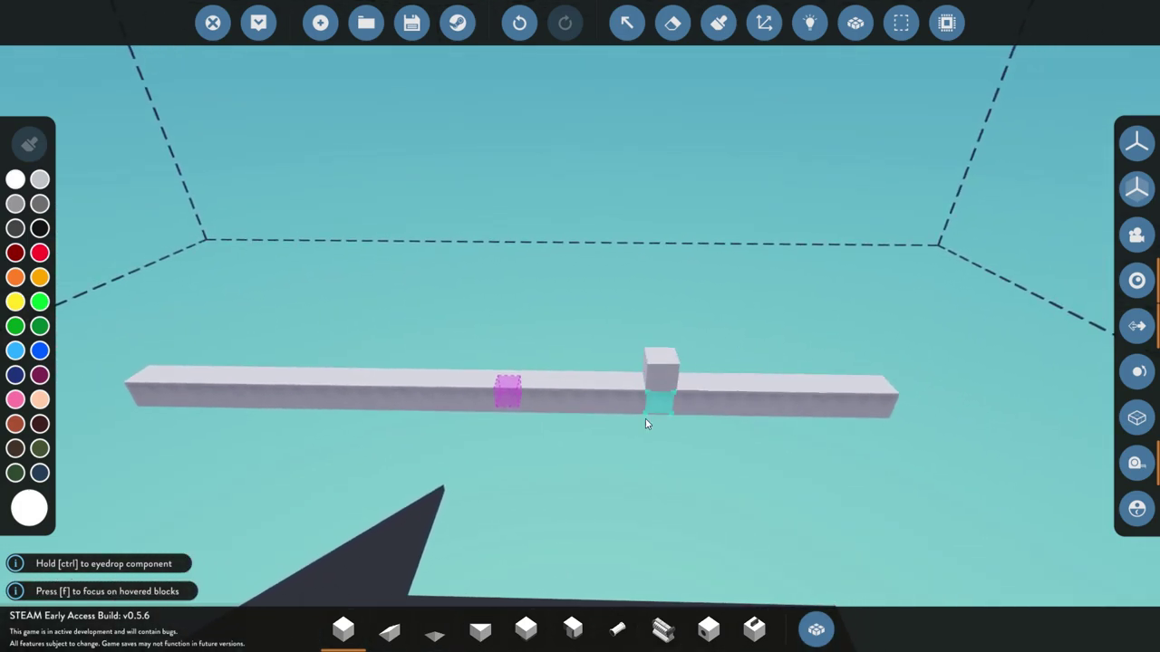
drag(613, 445, 543, 444)
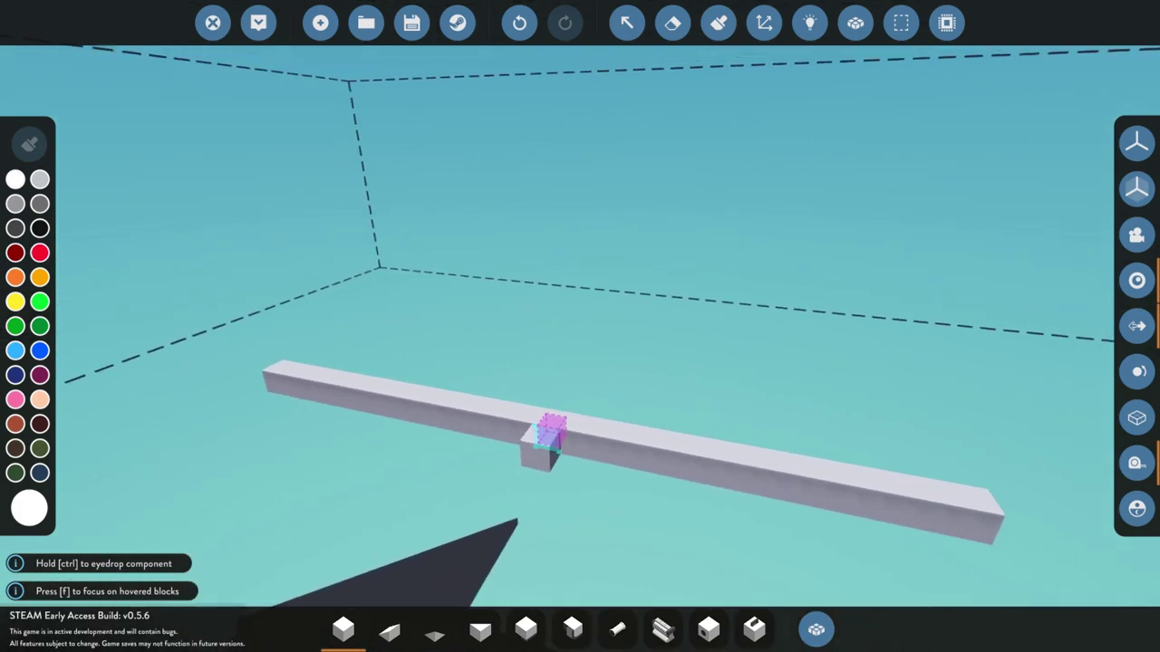
key(f)
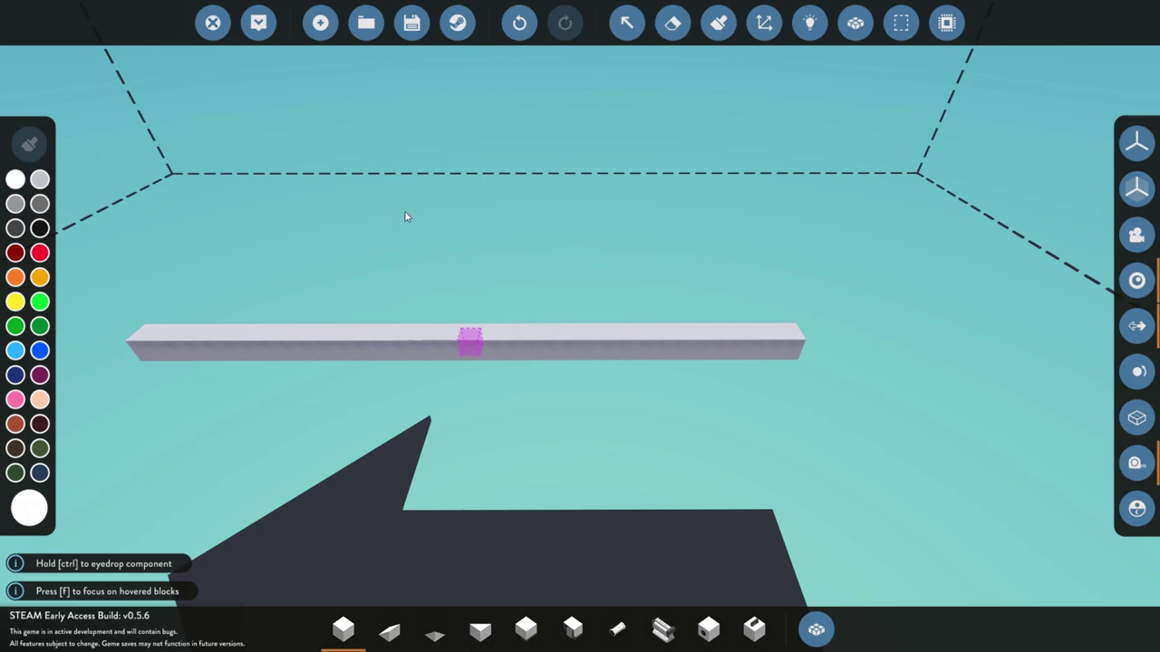
drag(366, 353, 435, 366)
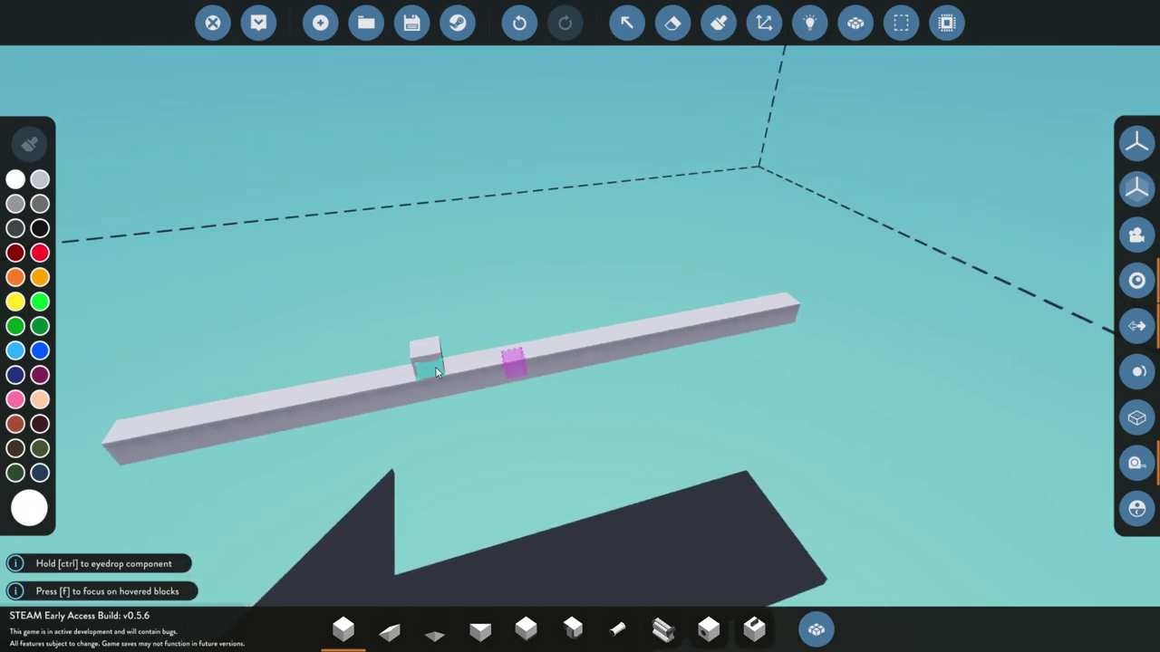
key(alt+Tab)
click(530, 311)
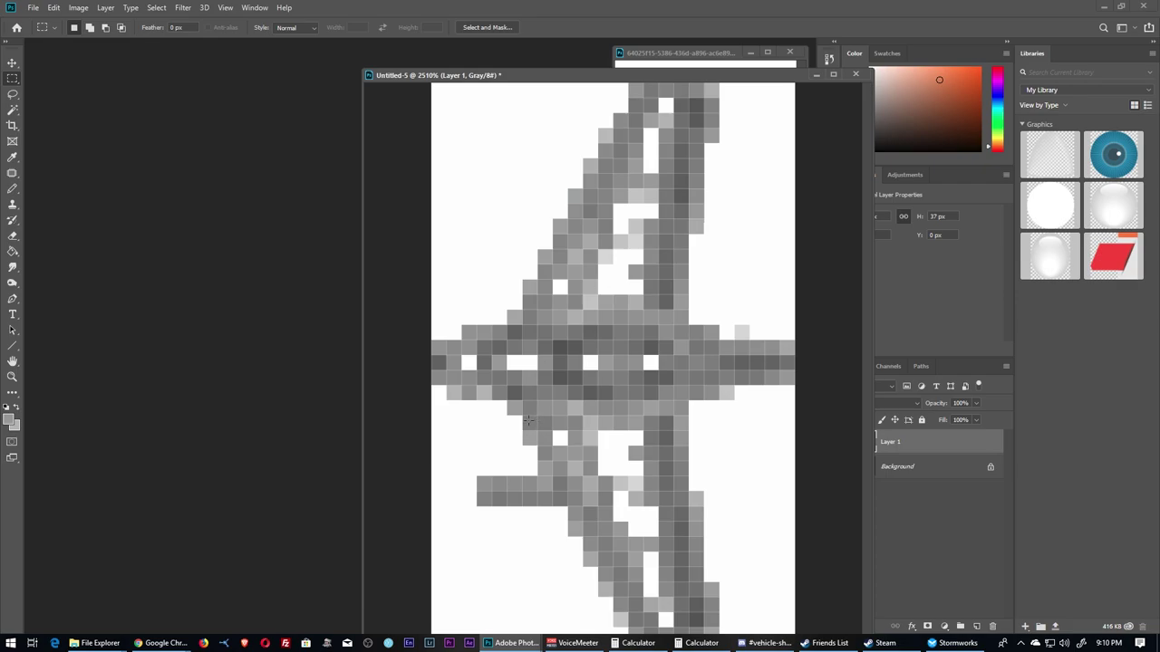
Measure the guide: 17 × 16 px above the wing, then the 17 × 5 px wing band
drag(506, 406, 722, 89)
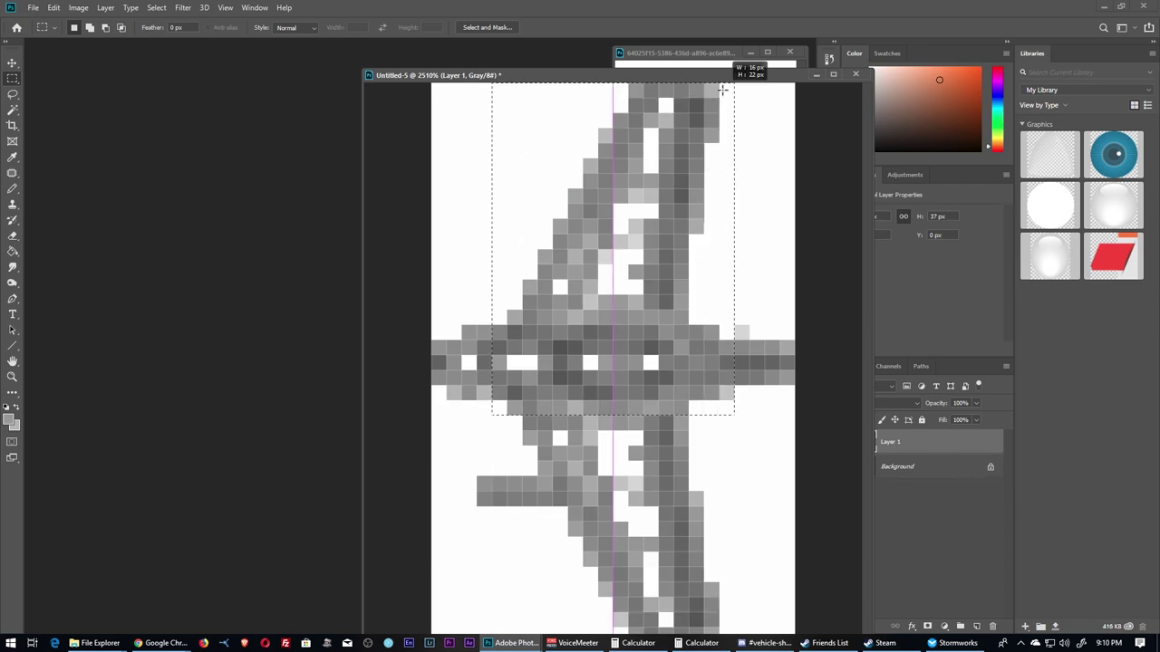
drag(722, 89, 723, 89)
click(698, 338)
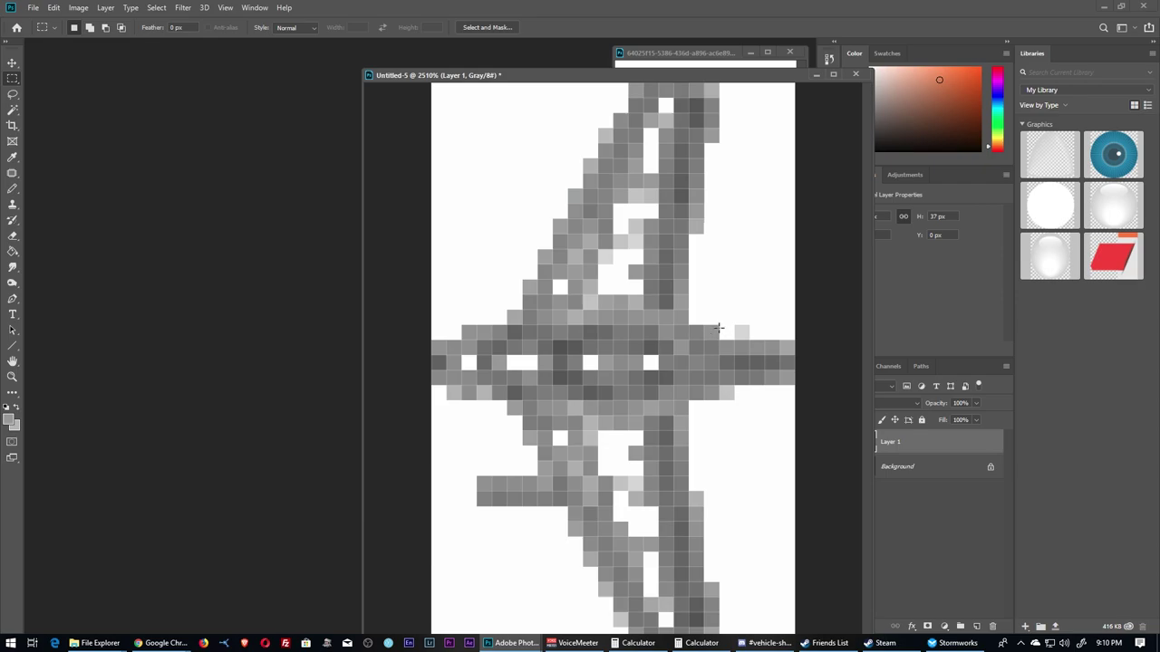
drag(722, 331, 474, 93)
click(480, 356)
drag(462, 326, 717, 396)
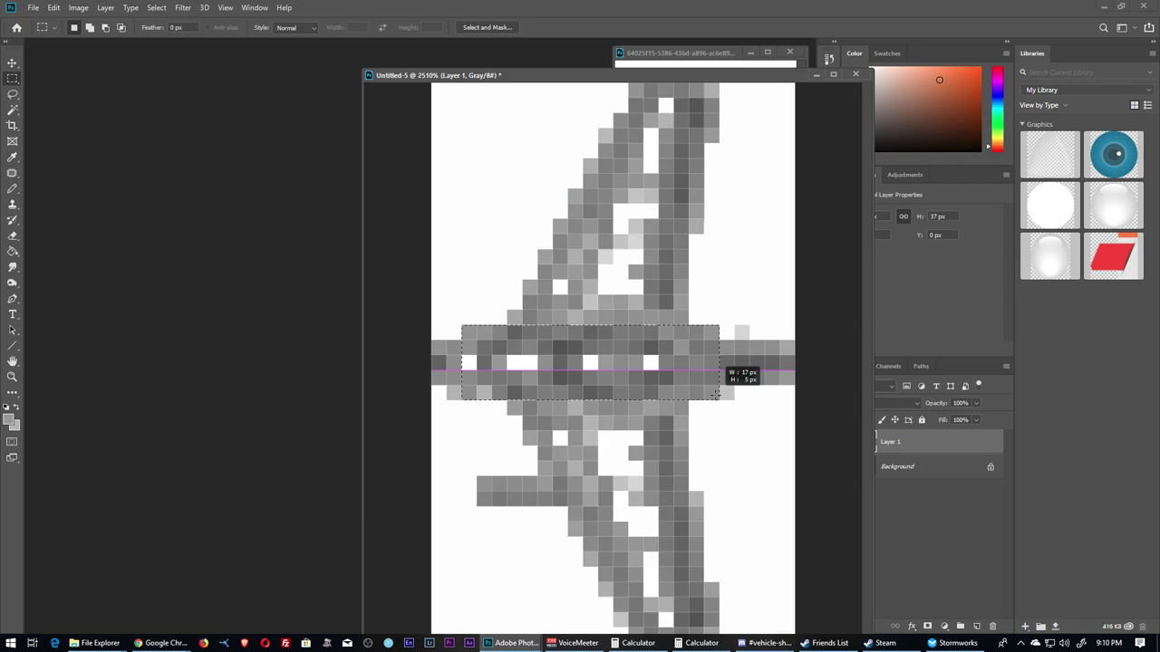
drag(717, 396, 716, 396)
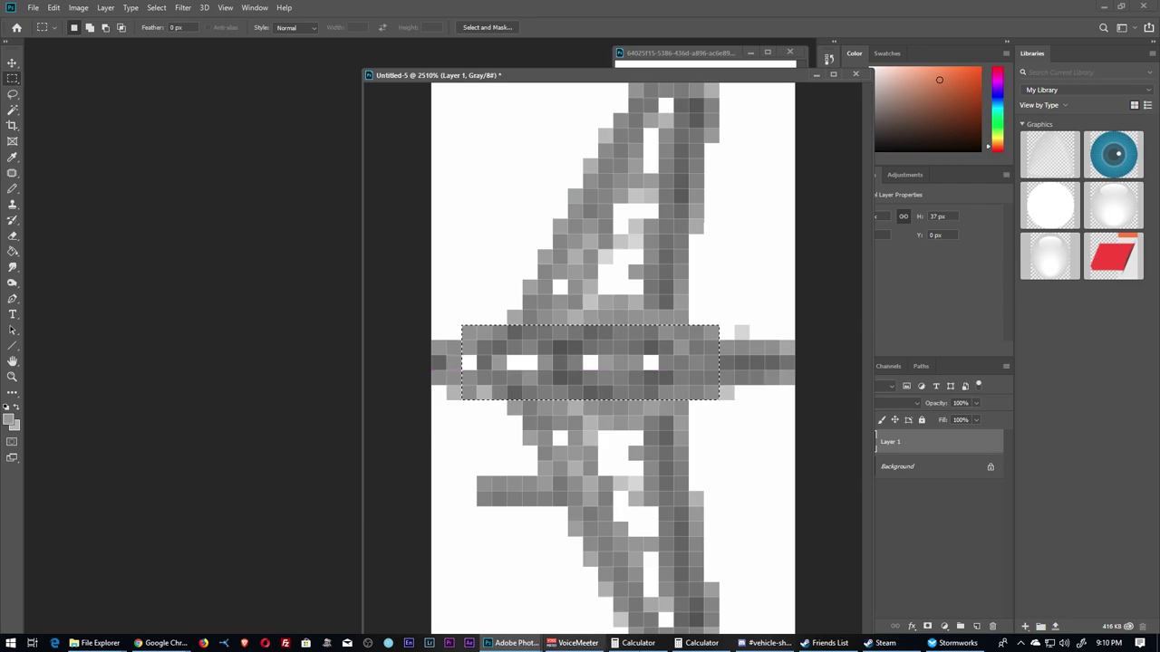
Back in Stormworks, try laying a wider block row along the beam, then undo it
click(952, 642)
drag(194, 445, 783, 323)
key(ctrl+z)
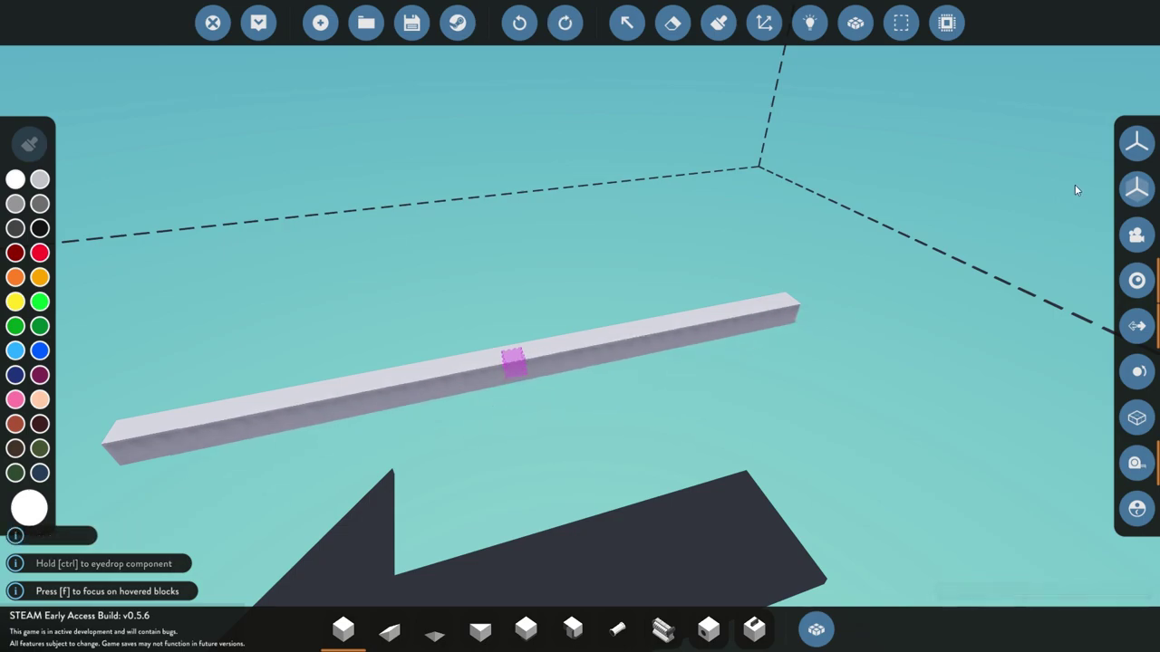
Enable Y-plane mirror symmetry and drag wide block rows end to end into a flat slab
click(1133, 145)
click(943, 145)
drag(182, 443, 785, 337)
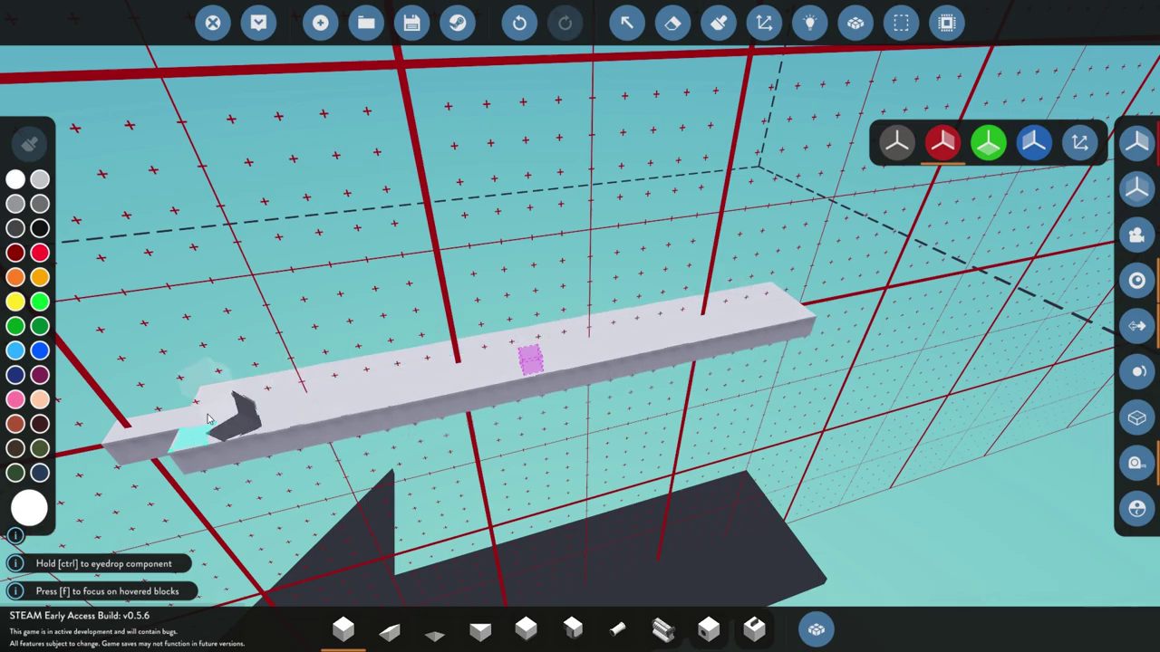
drag(194, 461, 805, 347)
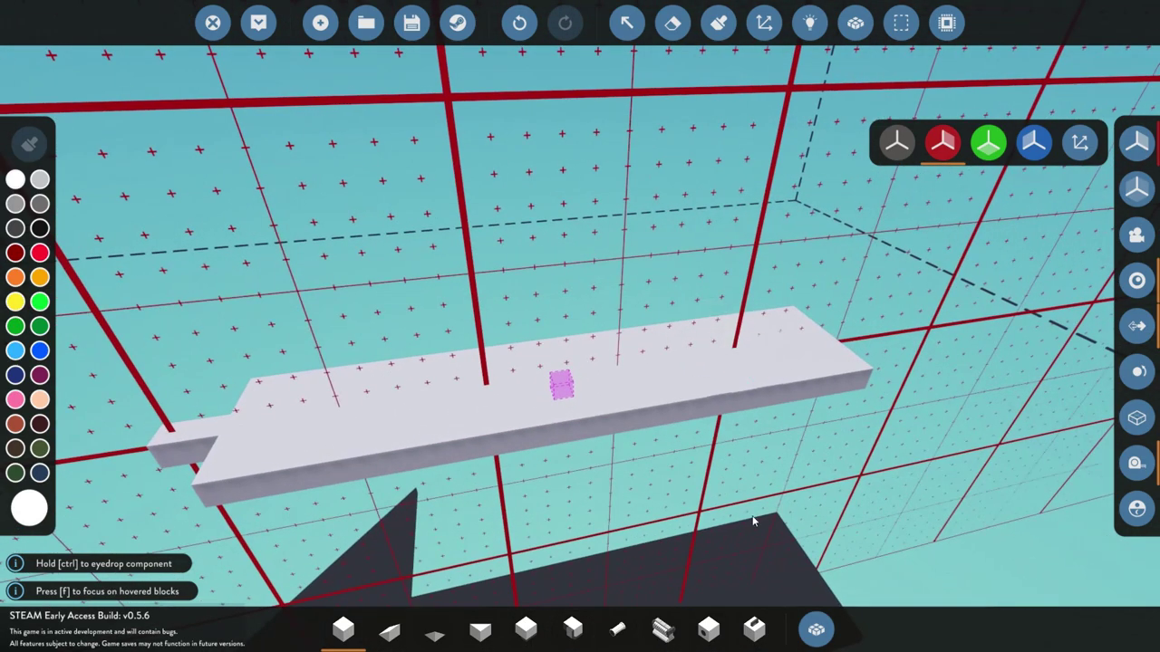
click(847, 644)
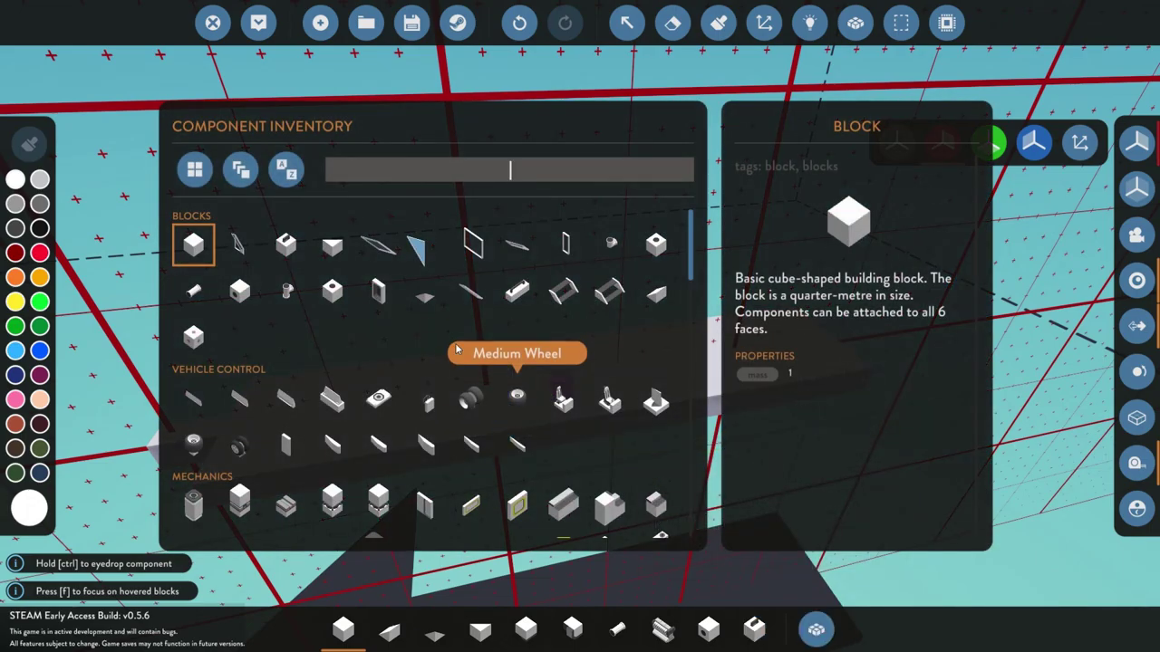
Put the Pilot Seat on the hotbar and place it, rotated, on the slab
drag(562, 399, 754, 629)
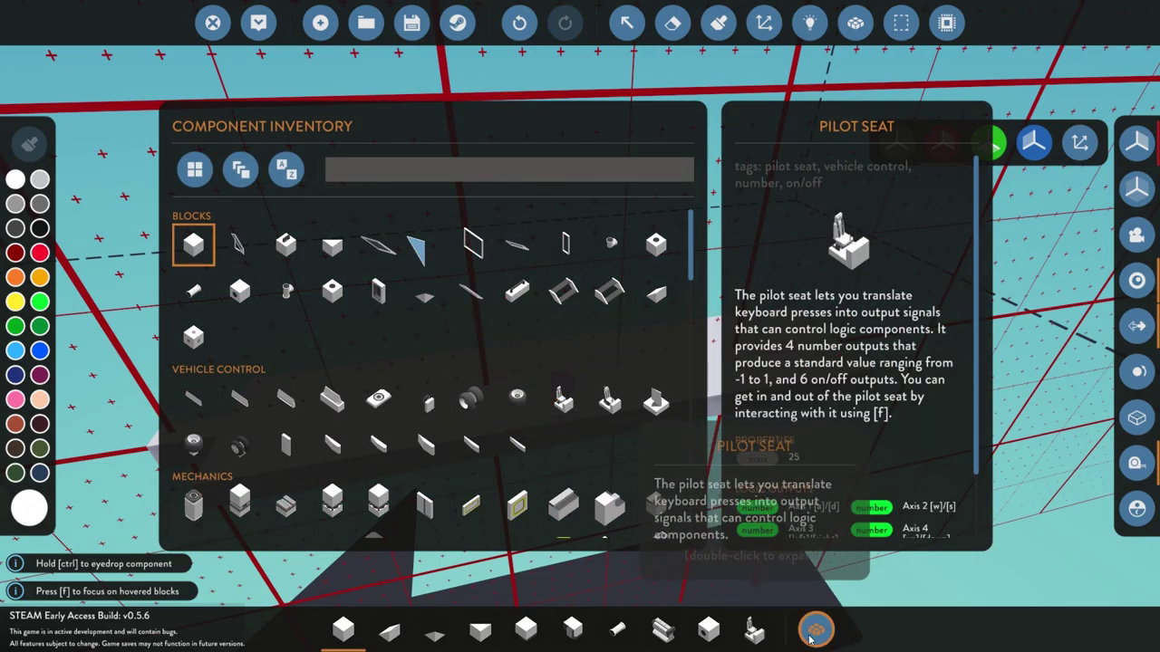
key(Tab)
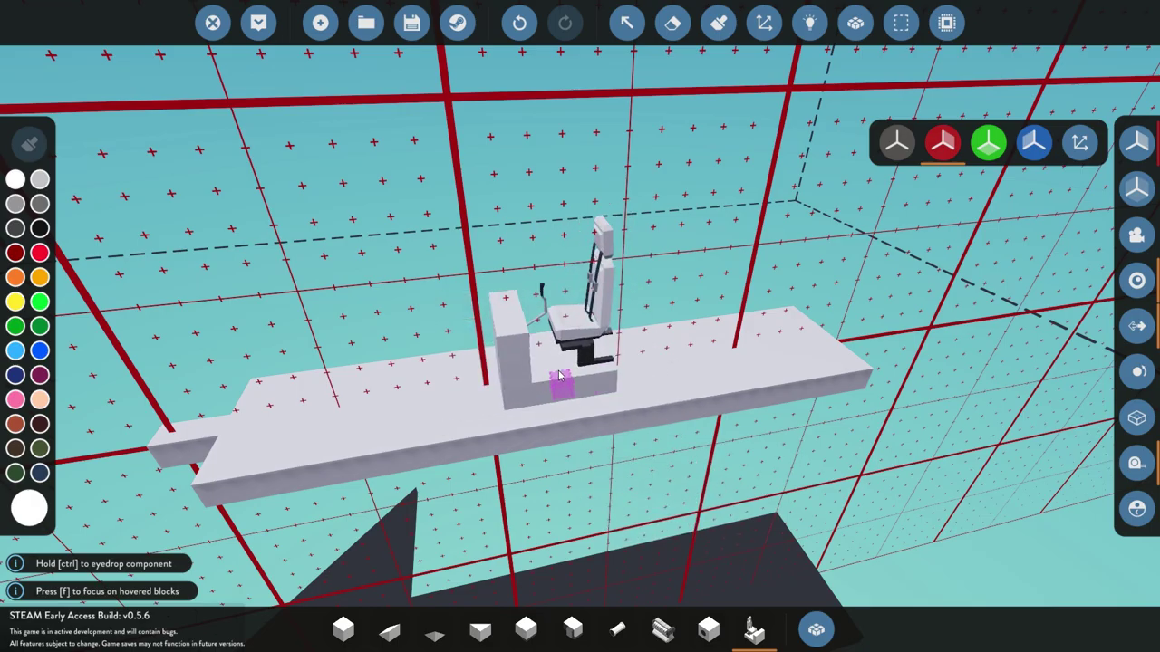
key(f)
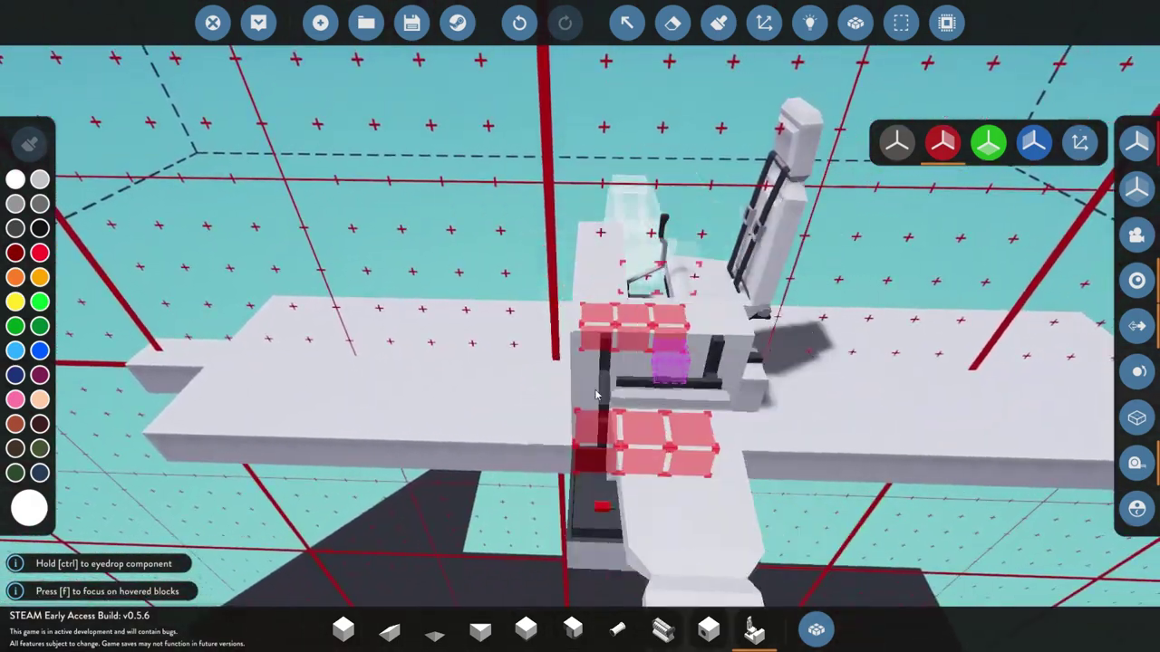
Build plain blocks around the pilot seat to form the cockpit
click(342, 629)
click(595, 389)
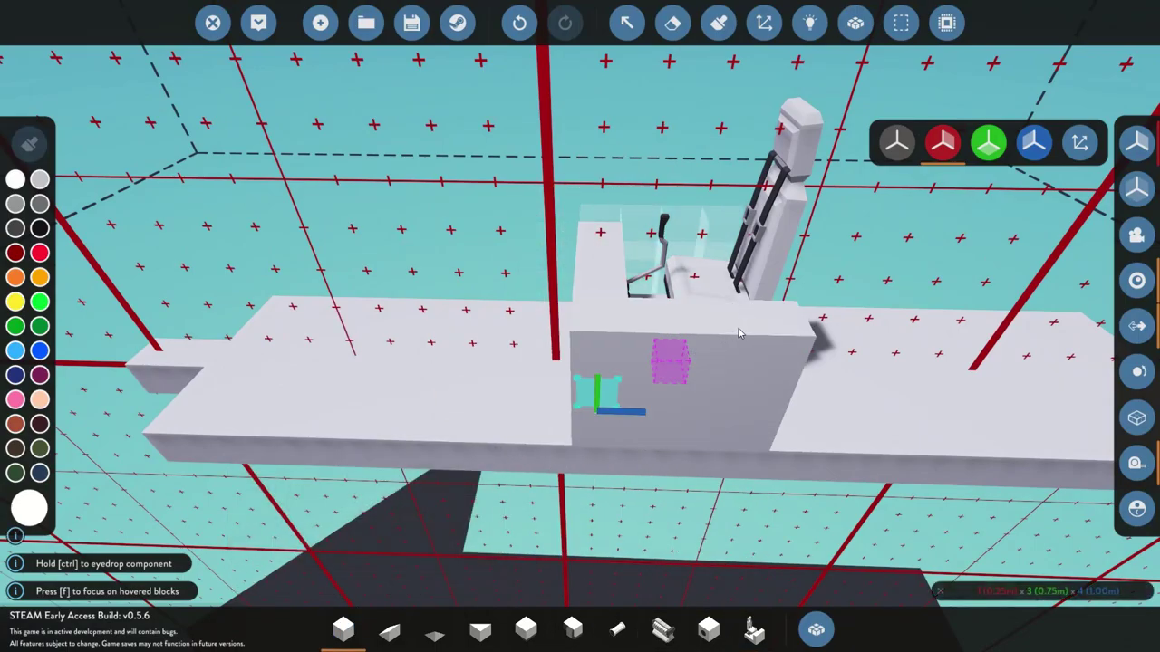
key(f)
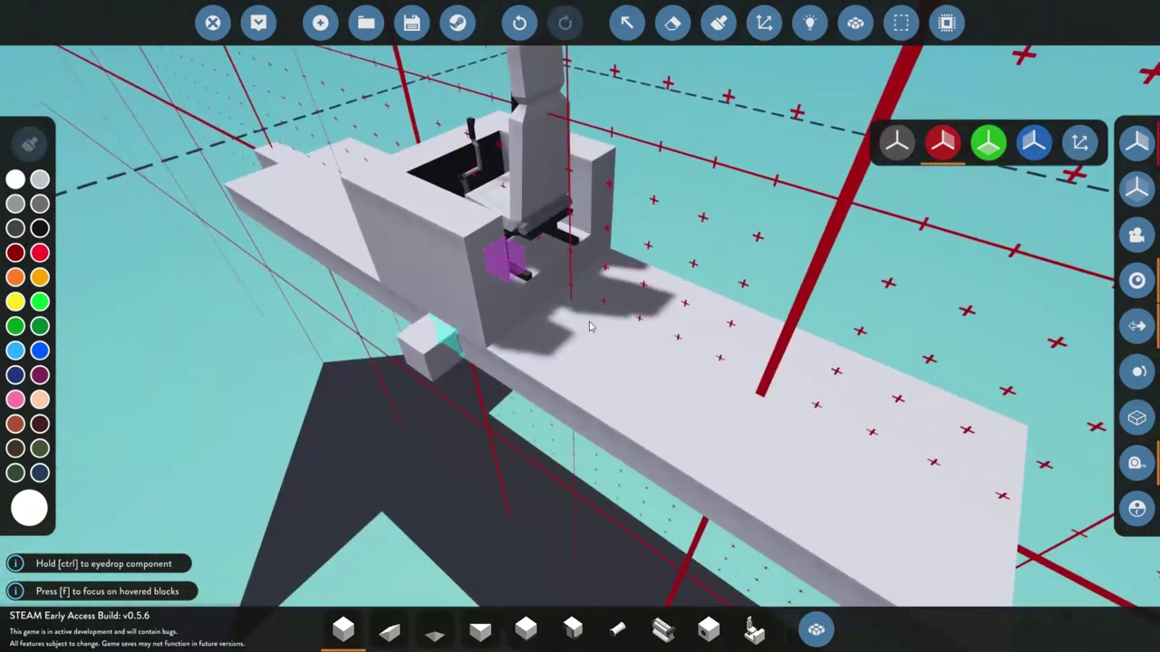
click(543, 308)
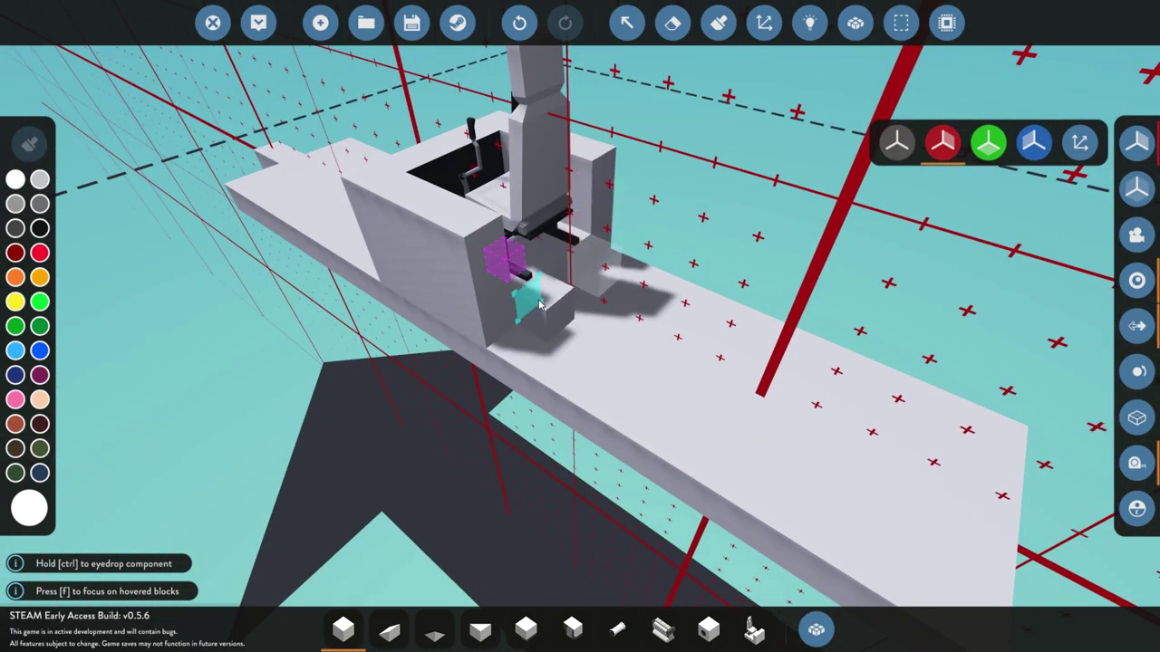
key(f)
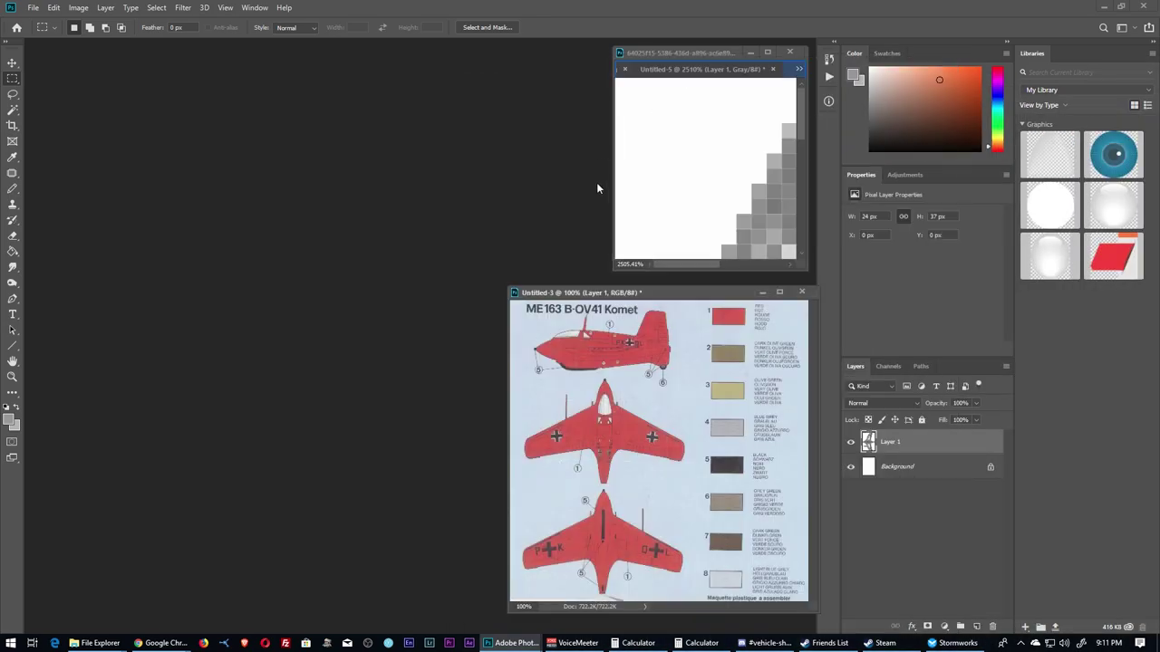
Float the Untitled-5 tab into its own enlarged window and fit the whole guide on screen
drag(694, 71, 500, 156)
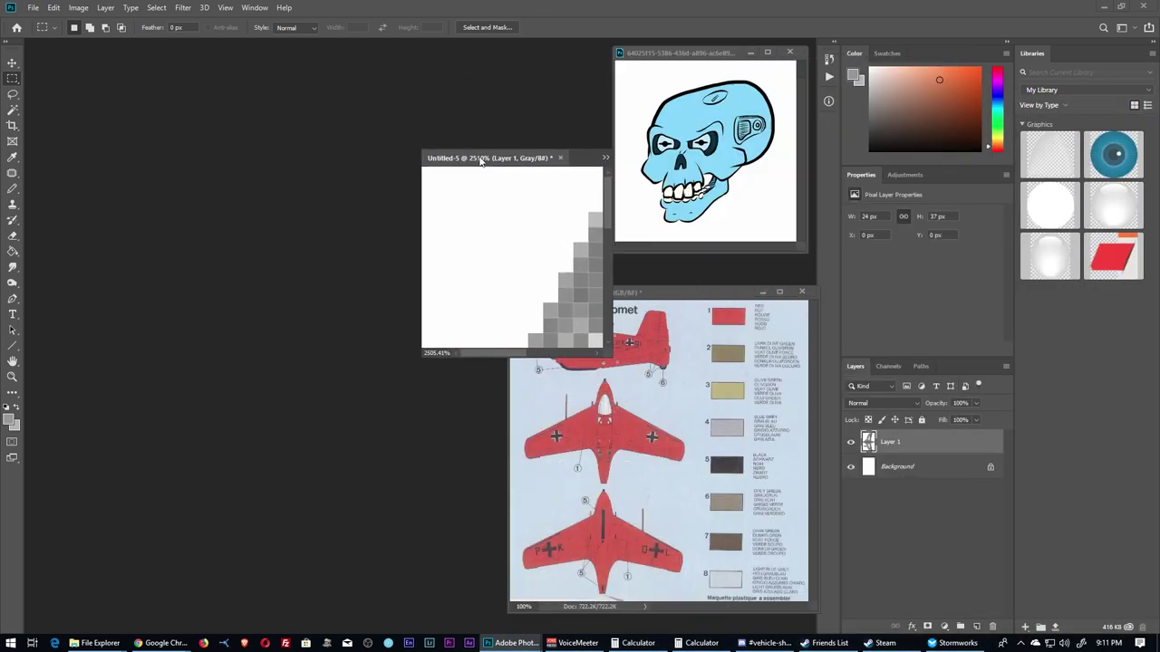
drag(605, 342, 897, 535)
click(225, 7)
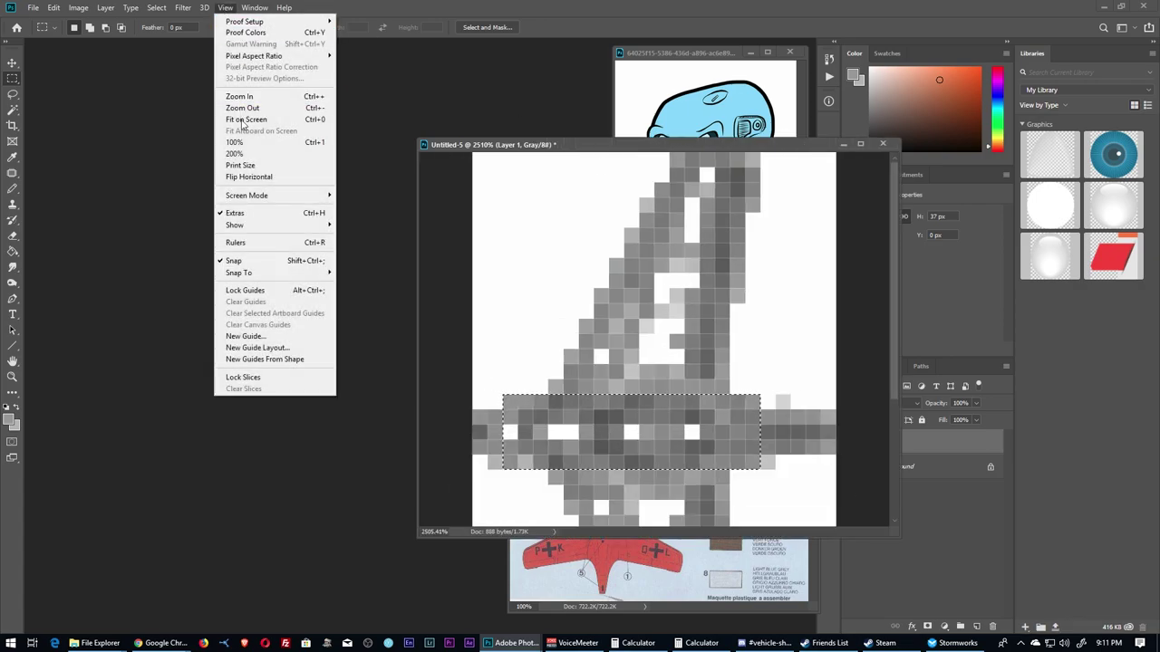
click(243, 120)
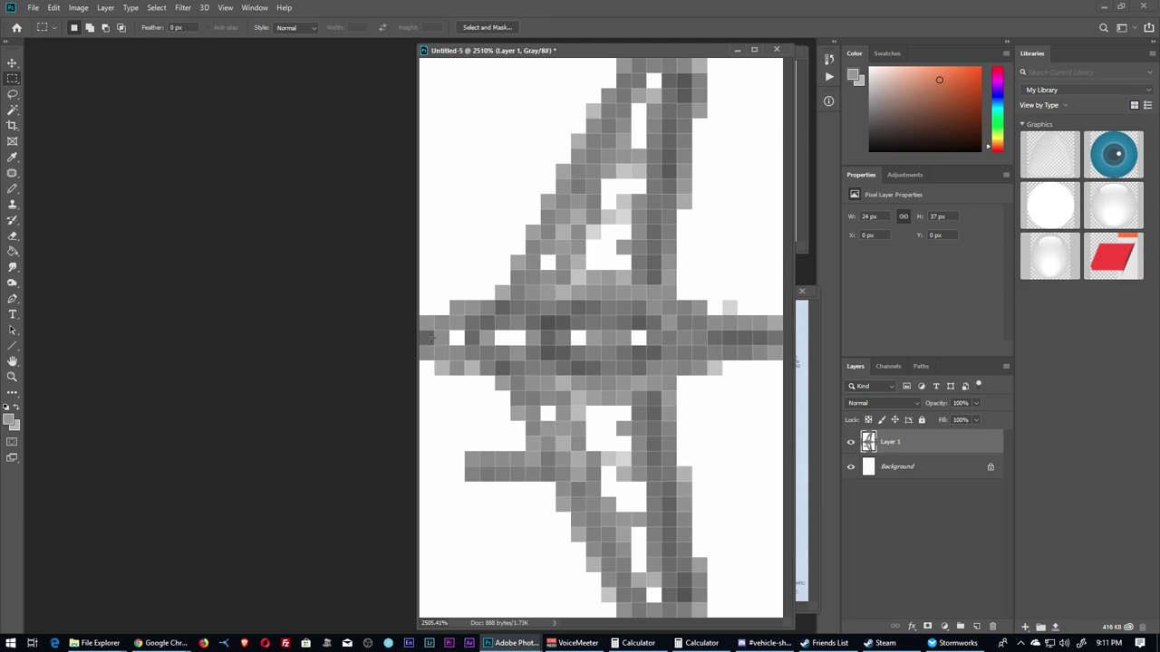
drag(480, 361, 514, 397)
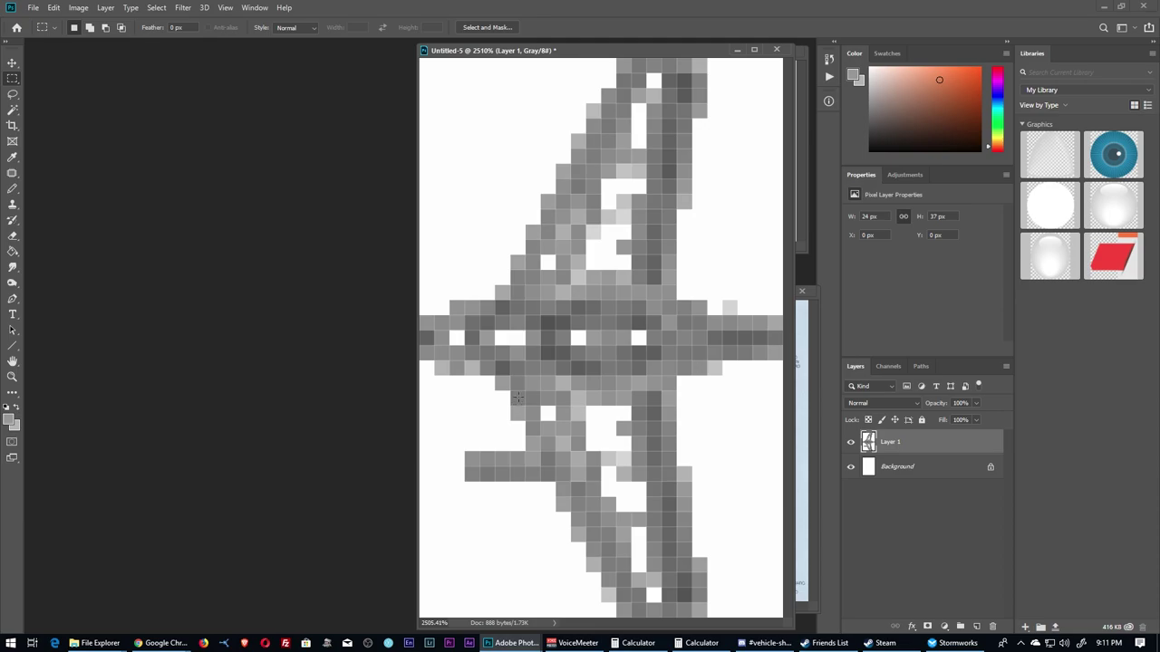